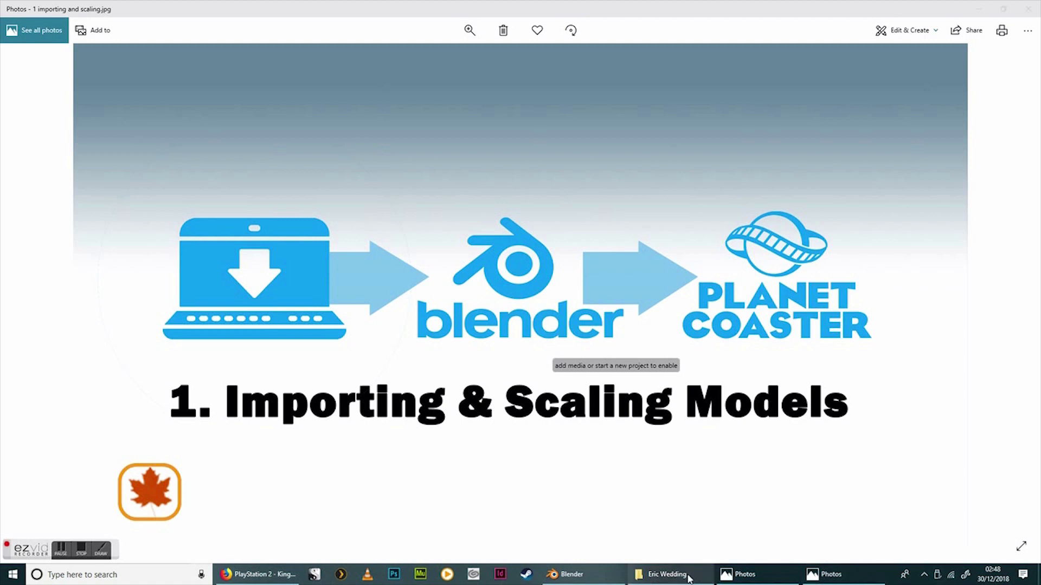
- Go from the Prince Eric download page to the Eric Wedding folder holding the 427 KB ZIP
left_click(251, 580)
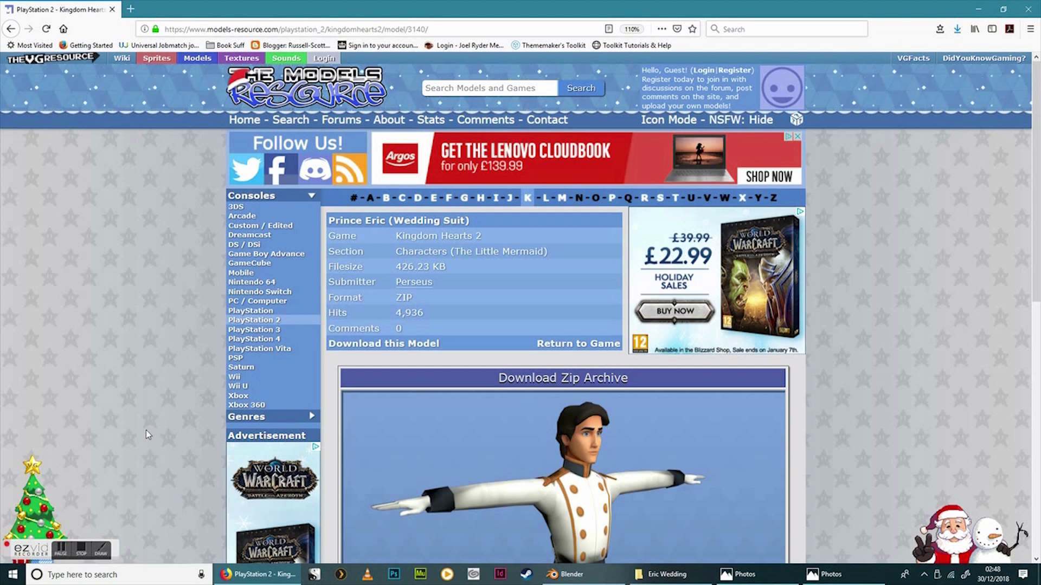
left_click(647, 577)
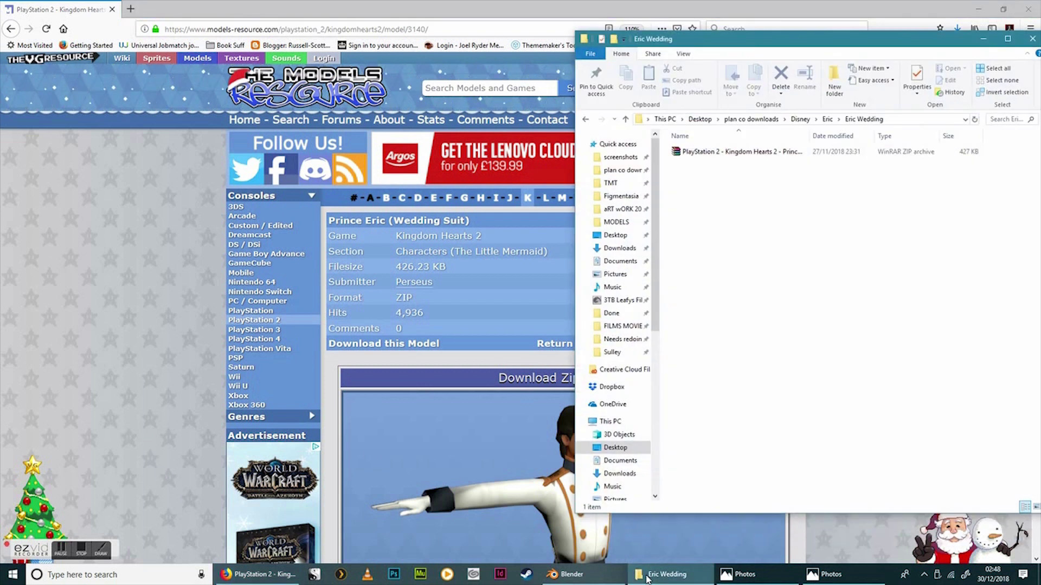
- Extract the ZIP here to get the .dae model, four textures and Credit.txt, then switch to Blender
right_click(721, 153)
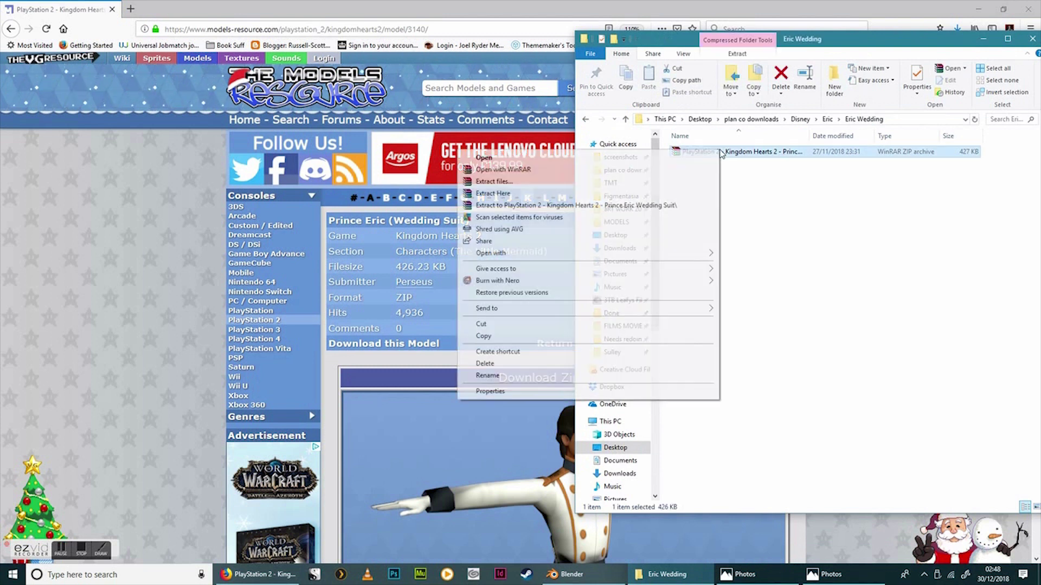
left_click(561, 192)
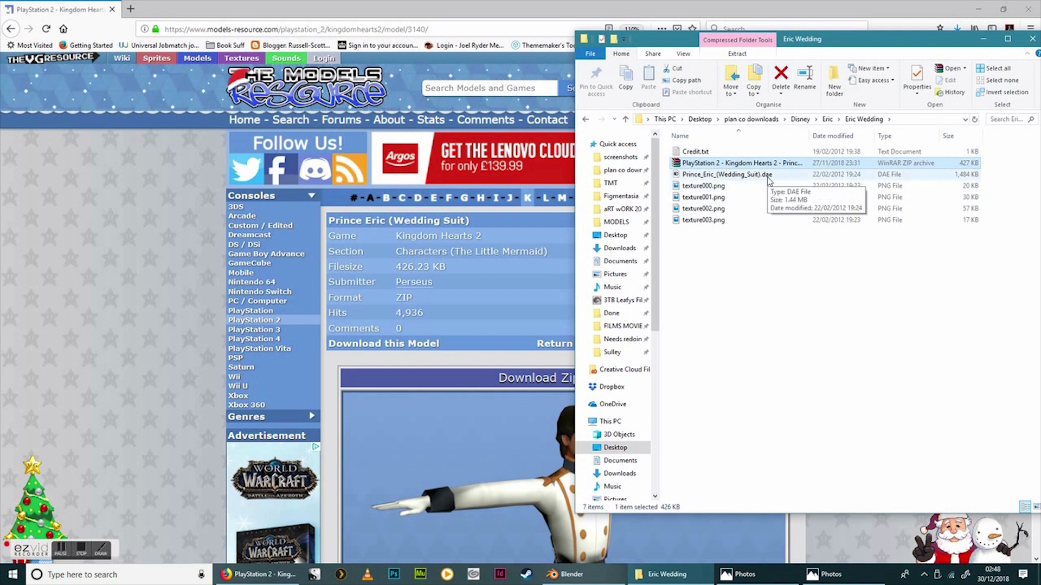
left_click(743, 309)
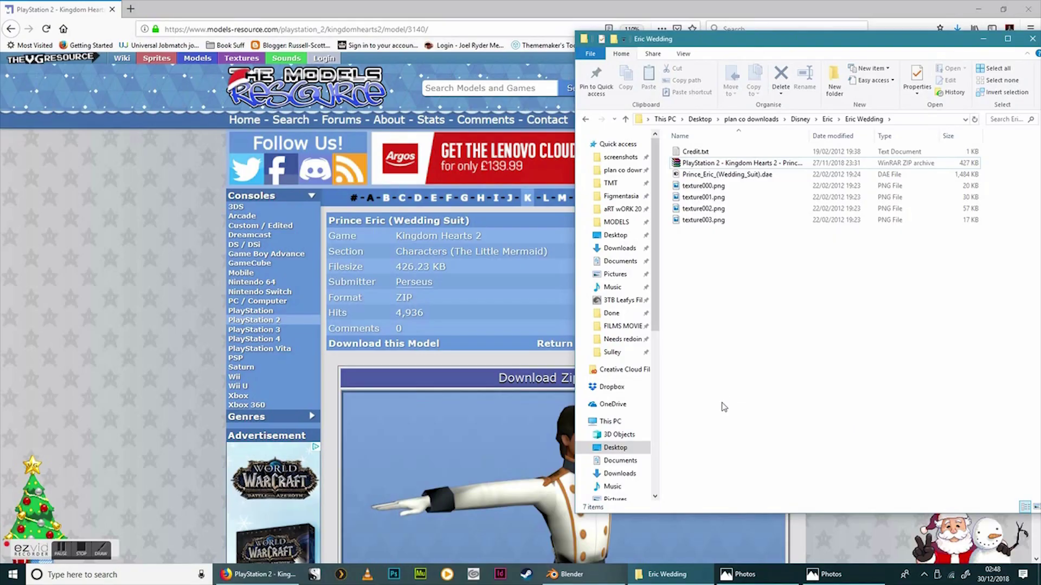
left_click(569, 574)
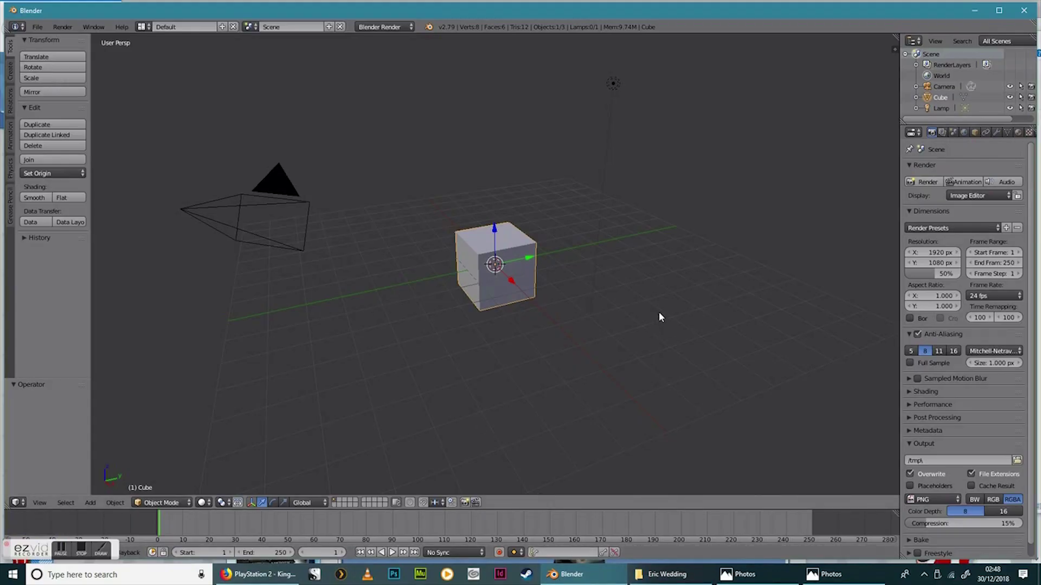
- Delete the default cube and pick Prince_Eric_(Wedding_Suit).dae from Disney > Eric > Eric Wedding for Collada import
key("x")
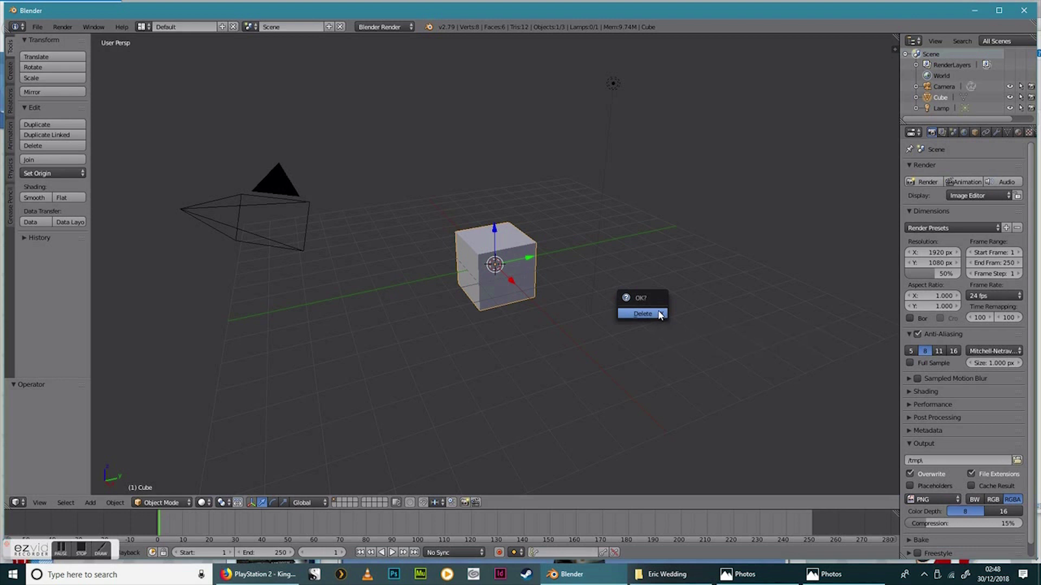
left_click(660, 315)
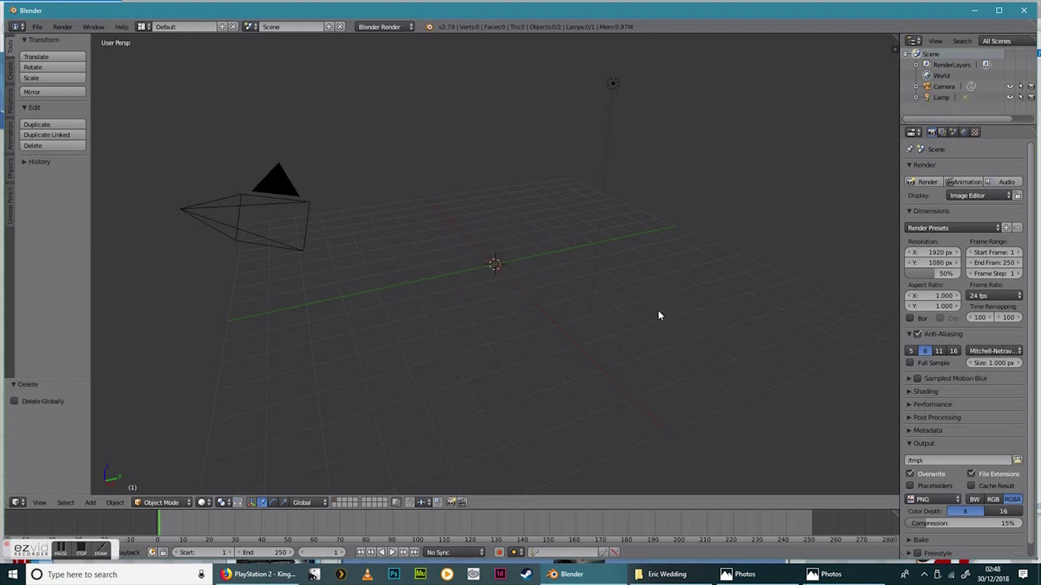
left_click(37, 27)
mouse_move(97, 234)
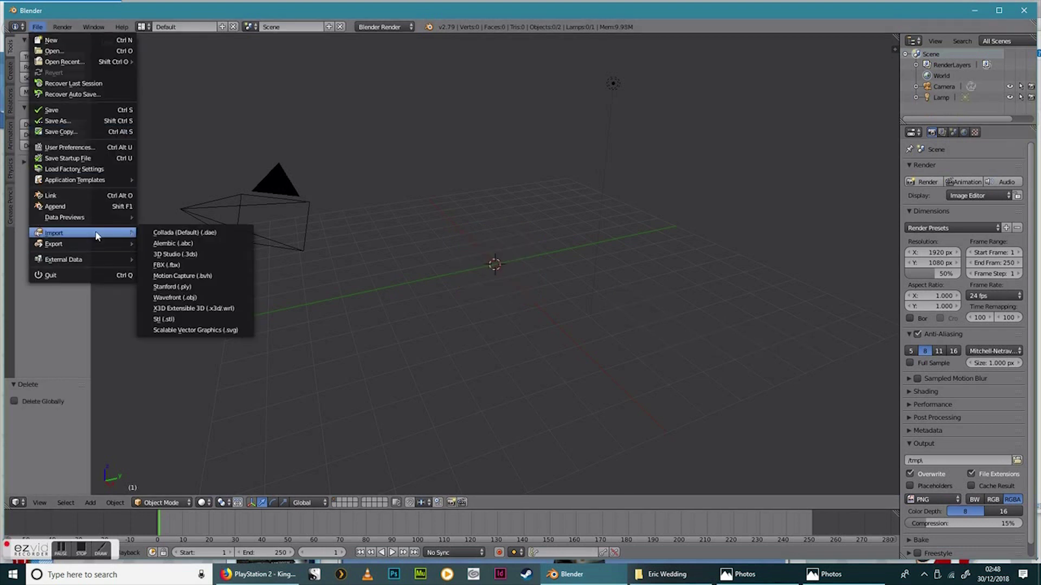
left_click(158, 232)
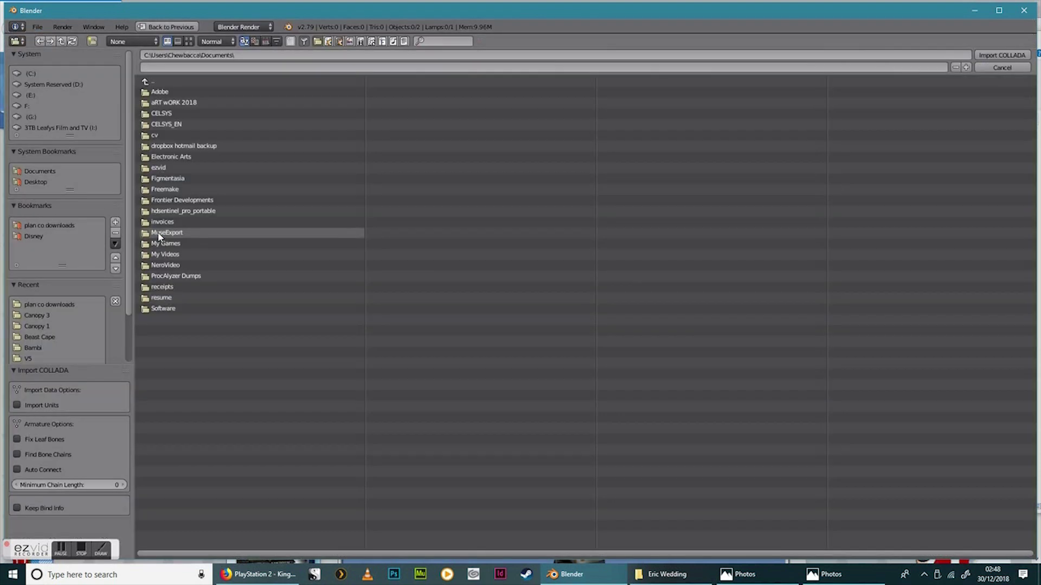
left_click(52, 242)
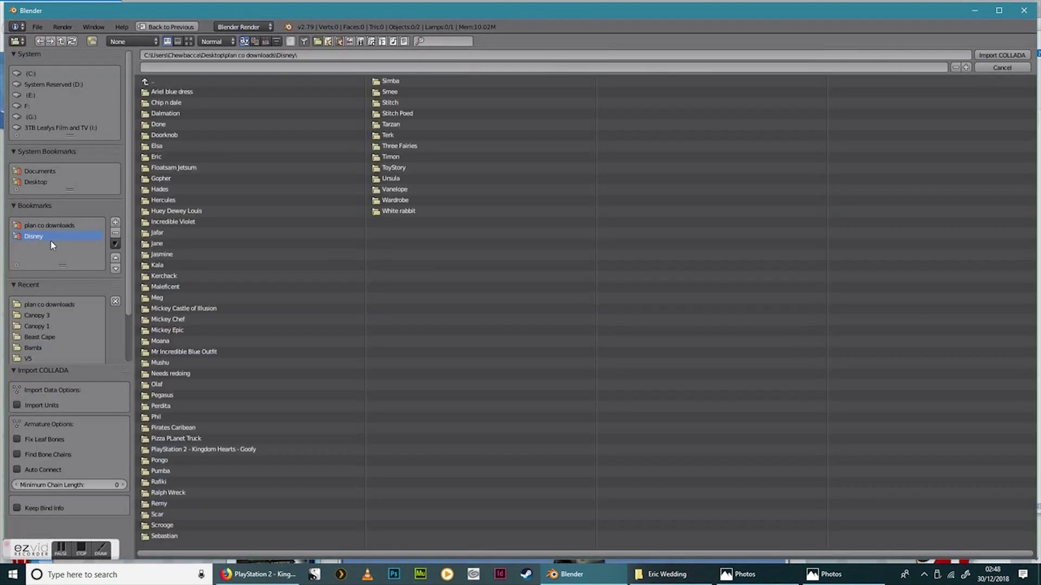
left_click(158, 158)
left_click(175, 93)
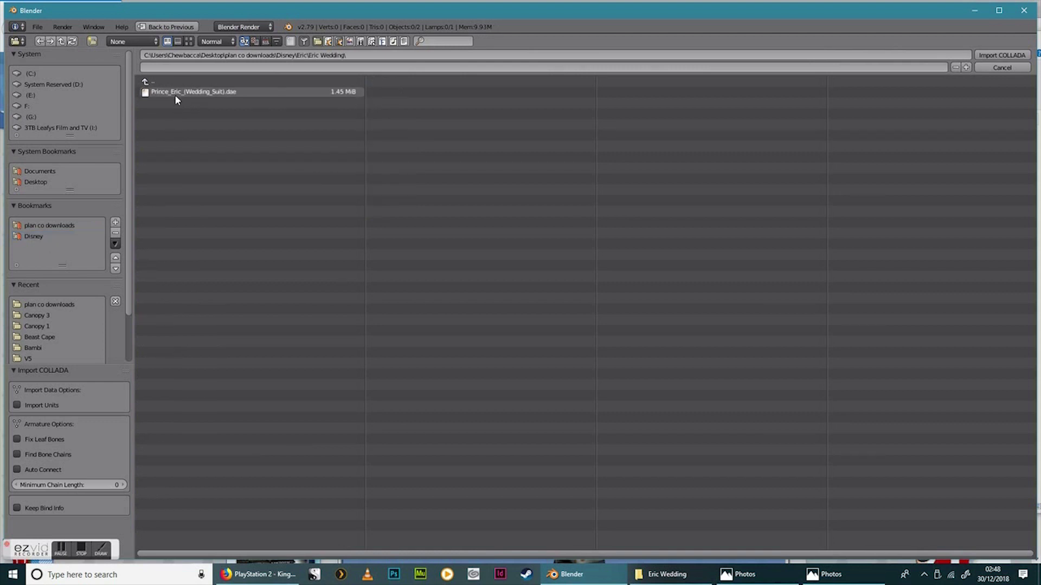
left_click(181, 94)
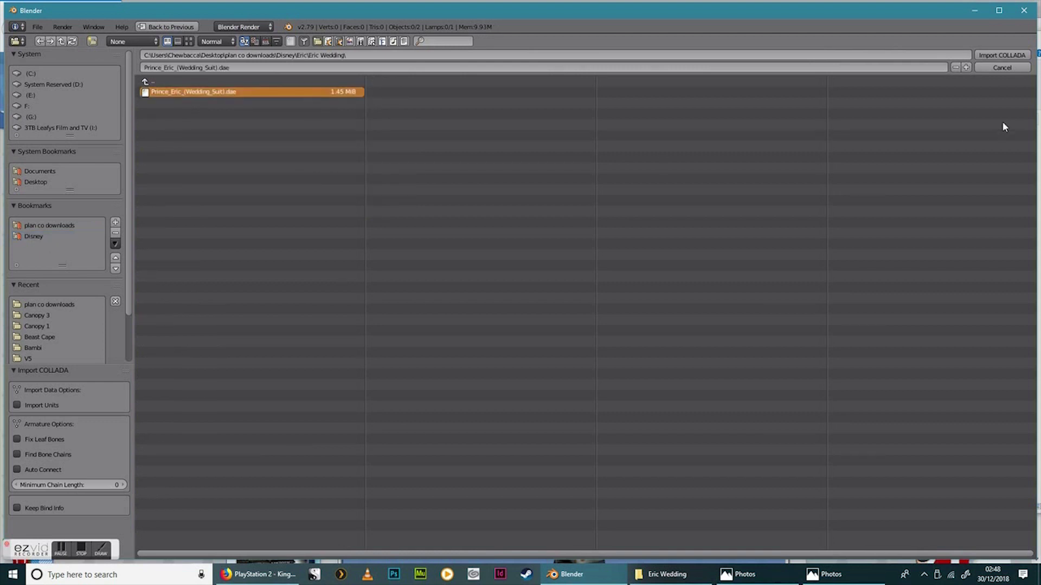
- Import Prince_Eric_(Wedding_Suit).dae into the scene
left_click(1010, 54)
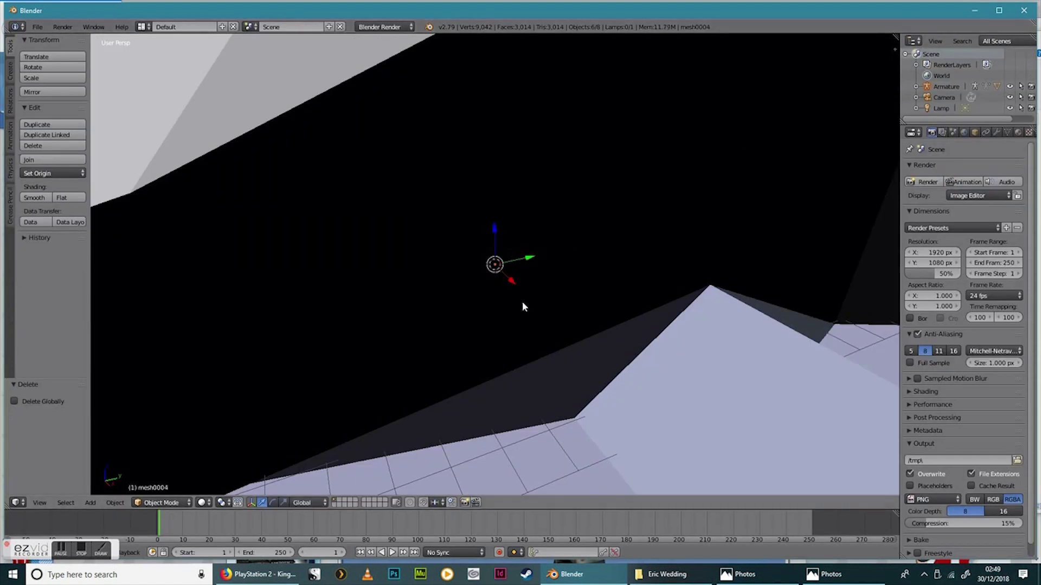
scroll(583, 252, "down", 10)
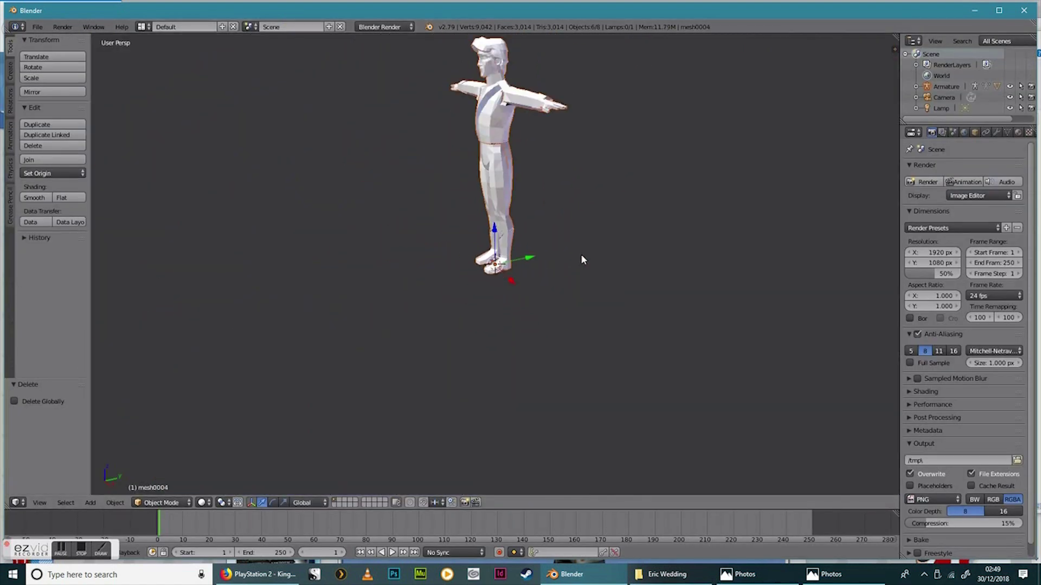
middle_click_drag(578, 243, 649, 232)
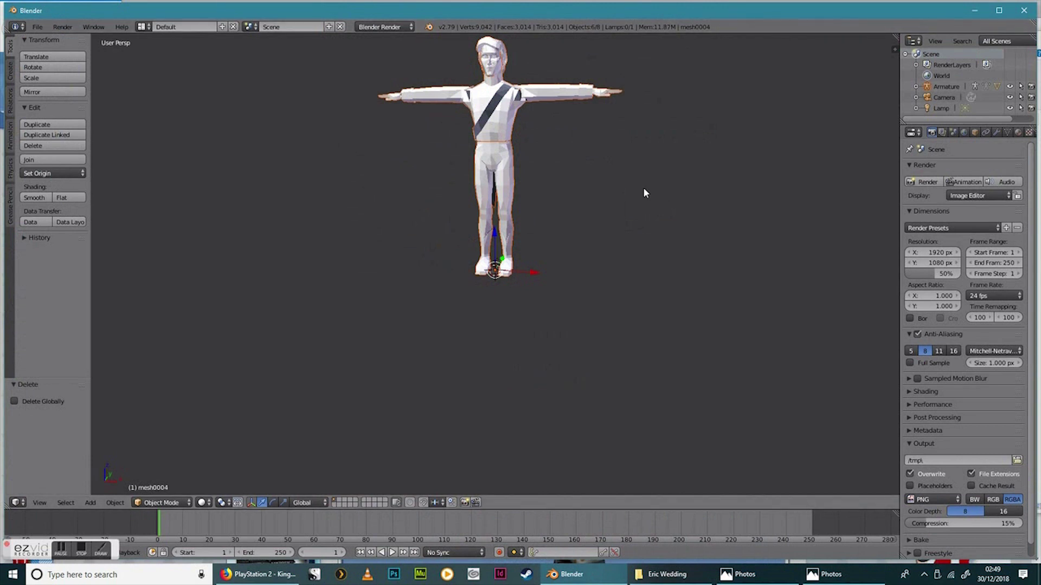
- Scale the character down in two passes to 0.348 on all axes
key("s")
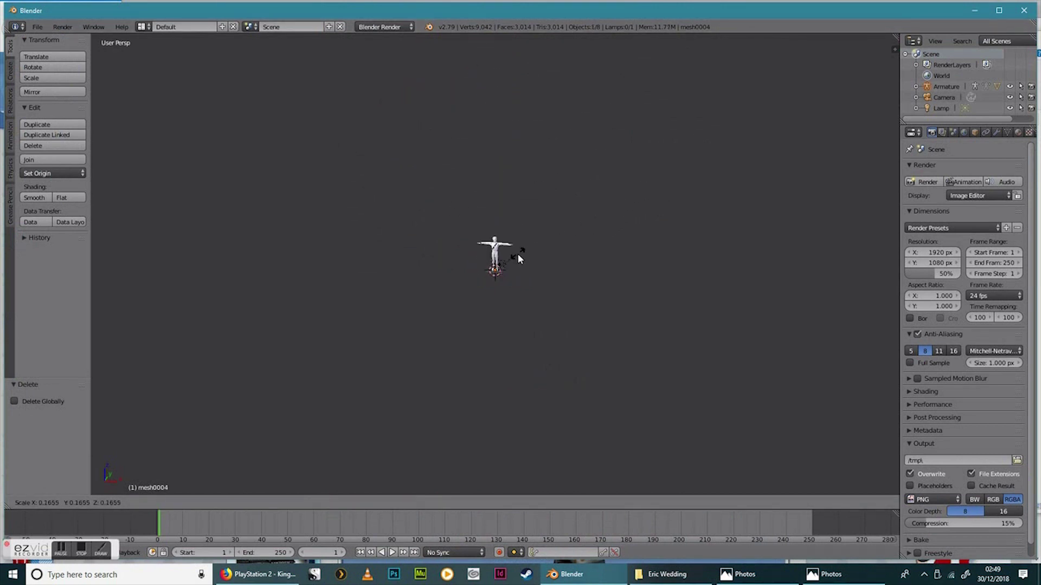
left_click(504, 258)
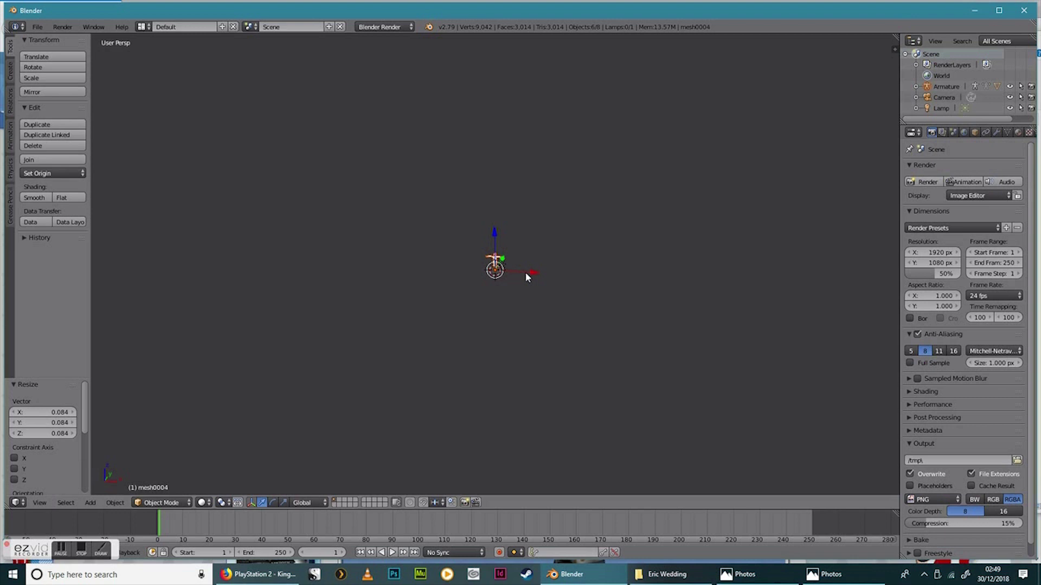
scroll(526, 272, "up", 10)
key("s")
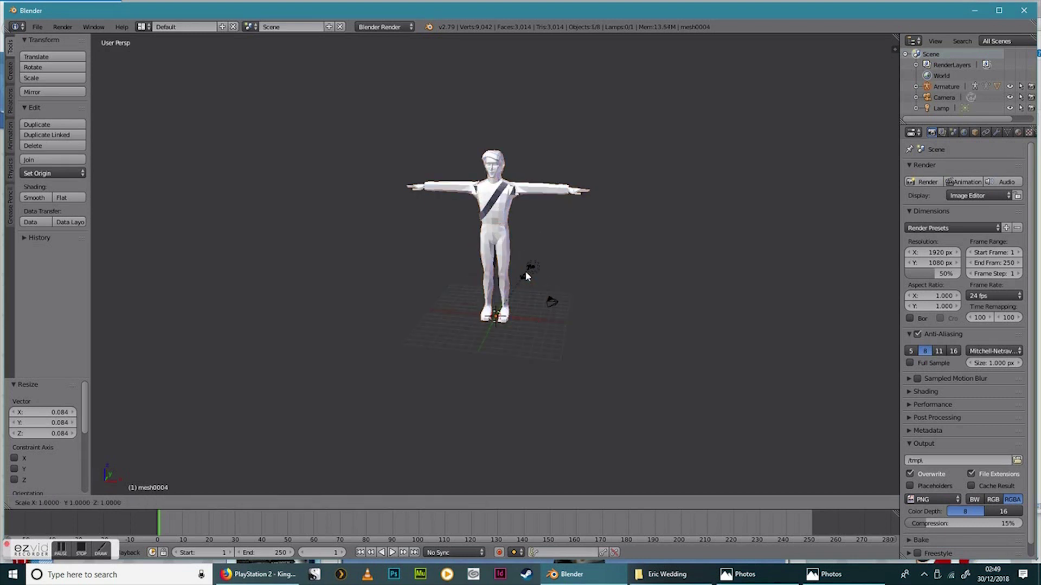
left_click(498, 305)
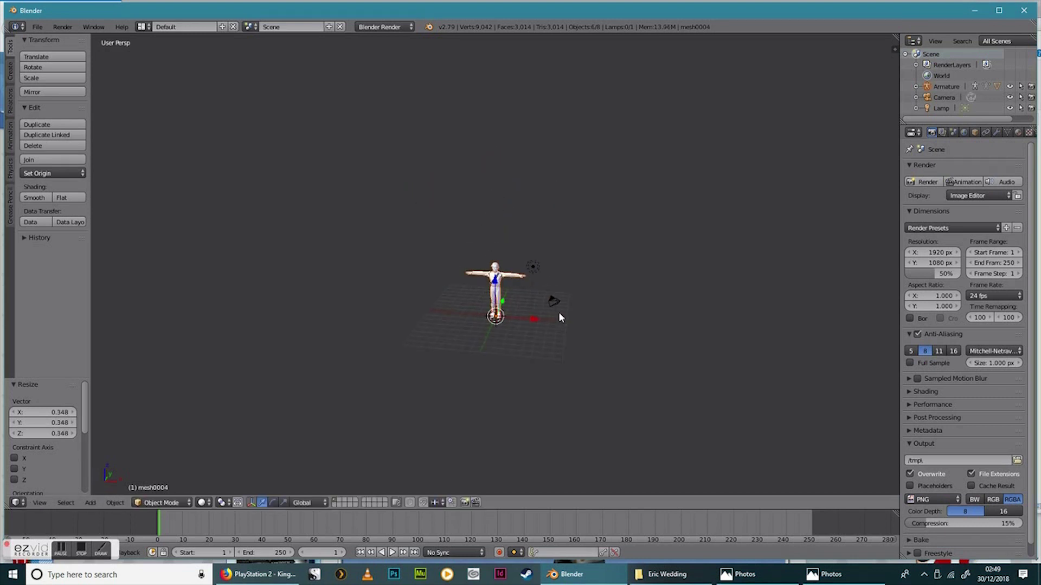
middle_click_drag(558, 311, 553, 301)
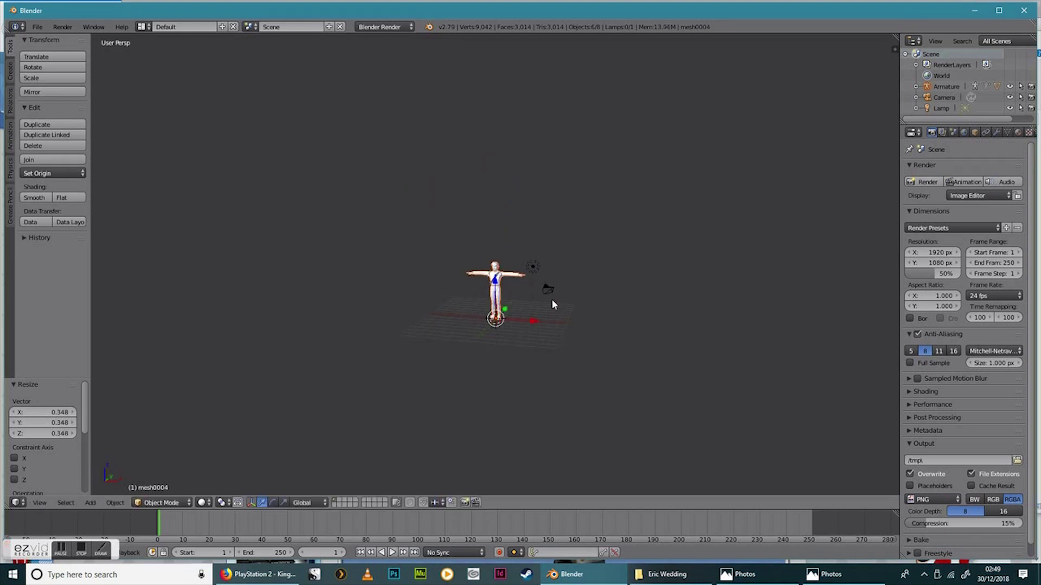
- Set the scene's unit system to Metric in Scene properties
left_click(952, 135)
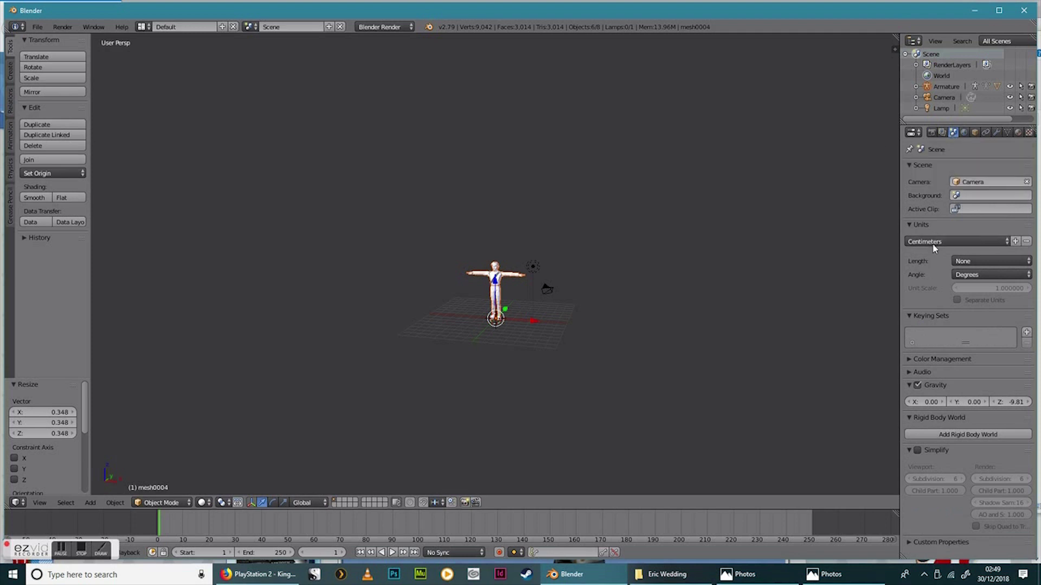
left_click(980, 261)
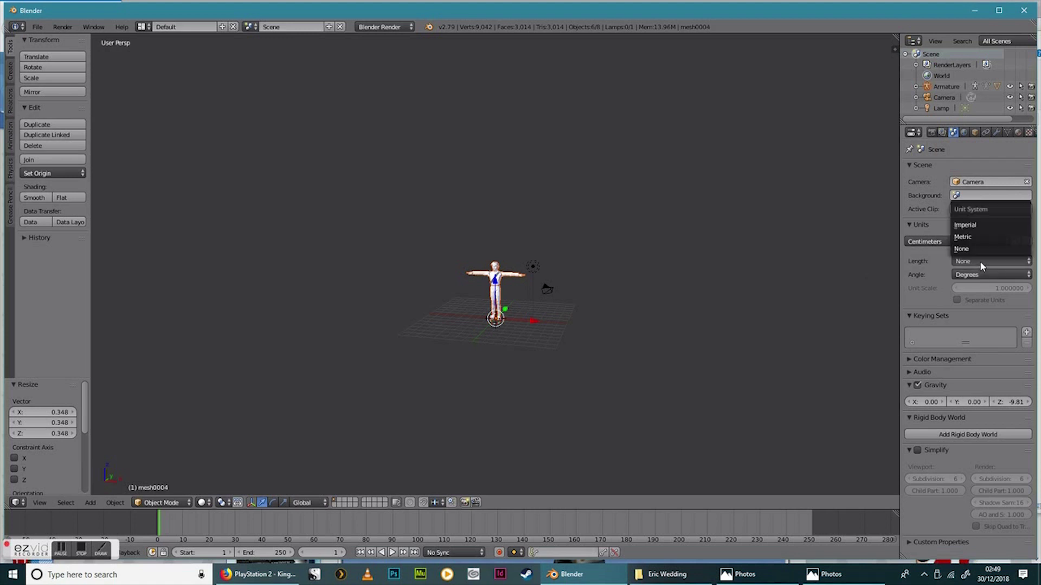
left_click(971, 238)
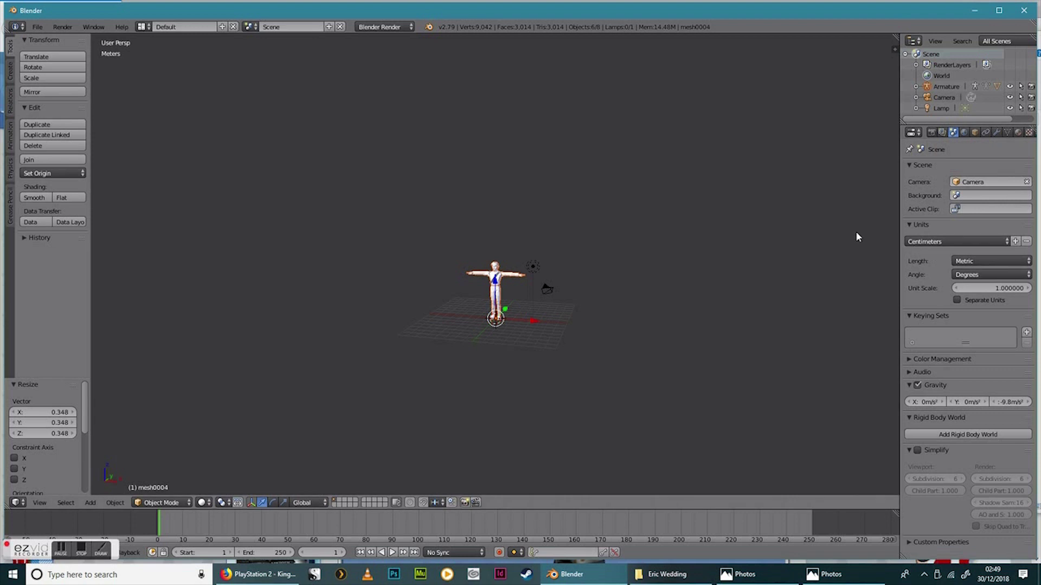
- Show the transform sidebar and view the character from the front, reading its 1.9313 m height
key("n")
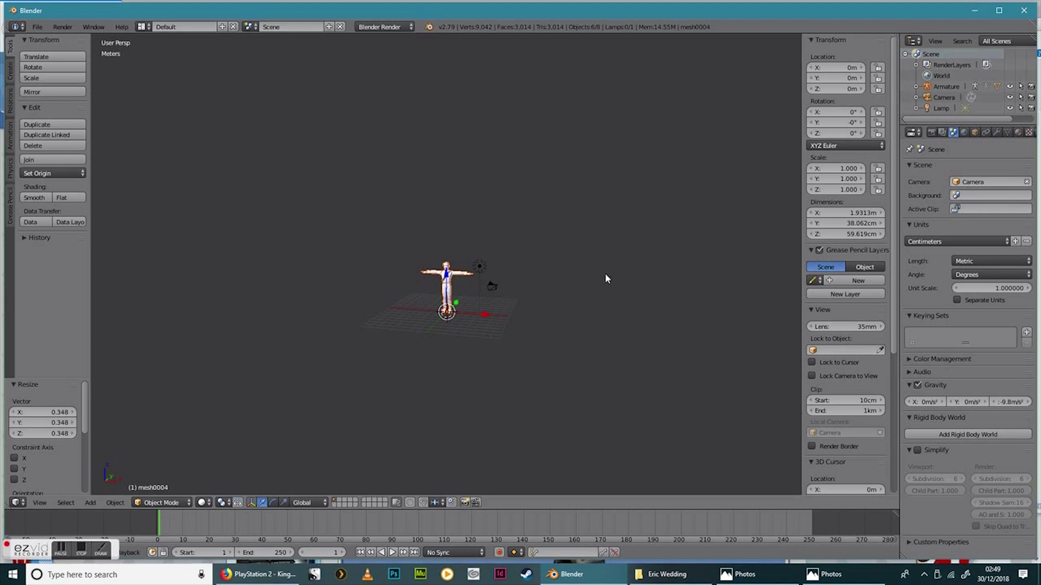
scroll(604, 272, "up", 5)
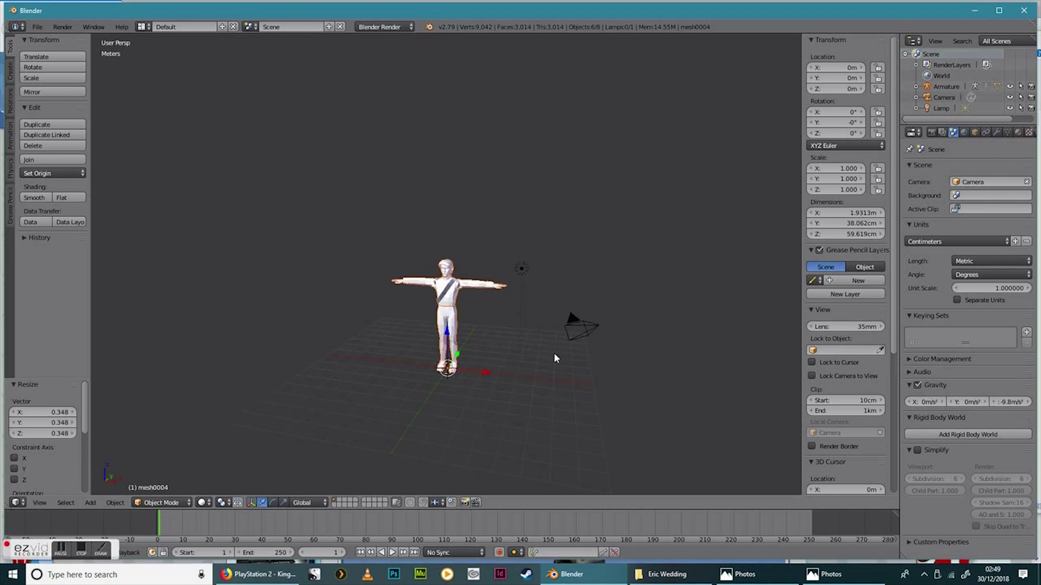
mouse_move(554, 358)
middle_mouse_down()
mouse_move(579, 340)
mouse_move(572, 351)
middle_mouse_up()
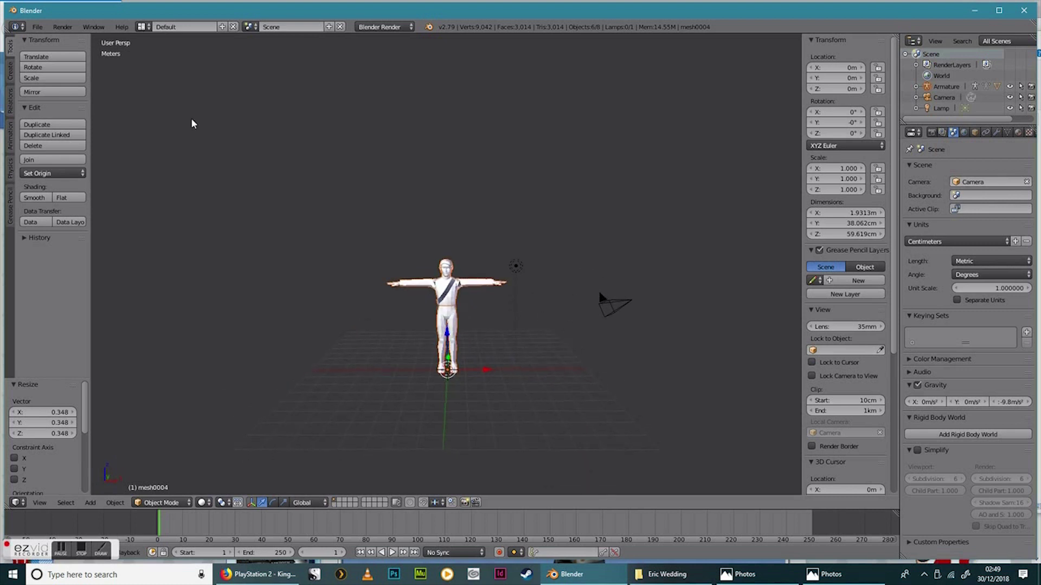
- Import multiple scale.fbx from the plan co downloads folder as reference figures and table
left_click(37, 26)
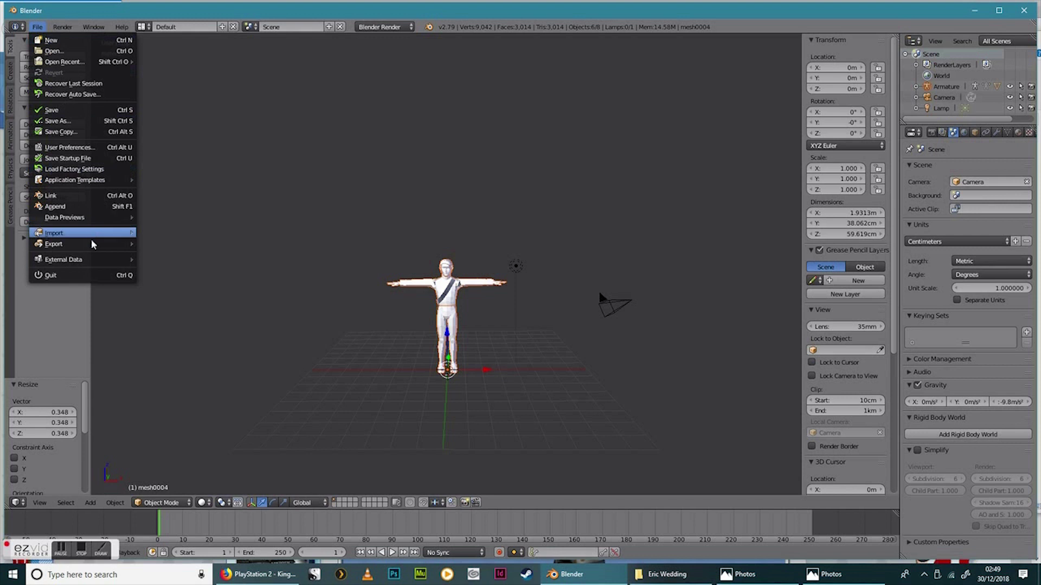
mouse_move(94, 233)
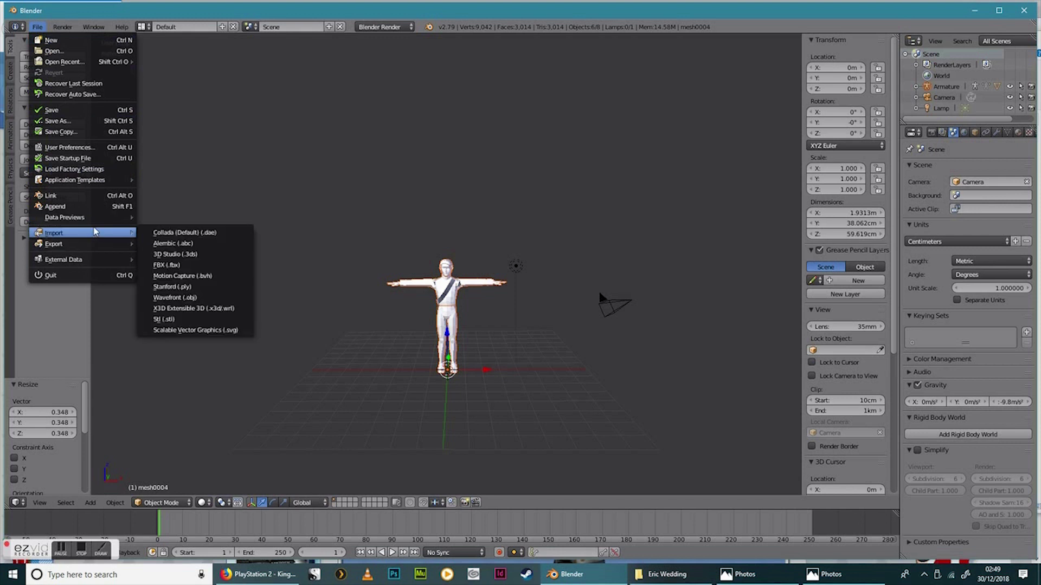
left_click(165, 265)
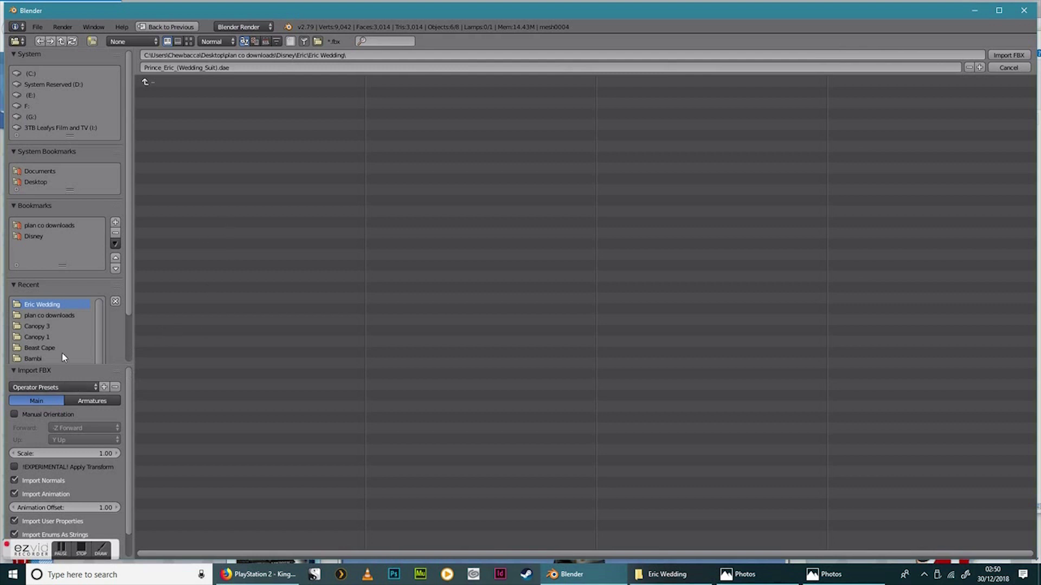
left_click(36, 227)
left_click(187, 214)
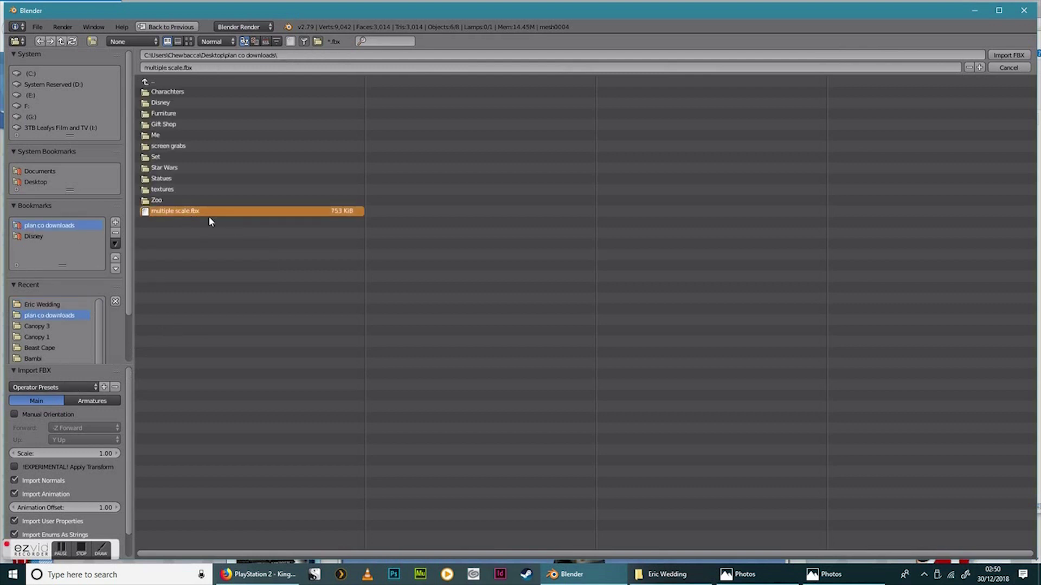
left_click(1007, 56)
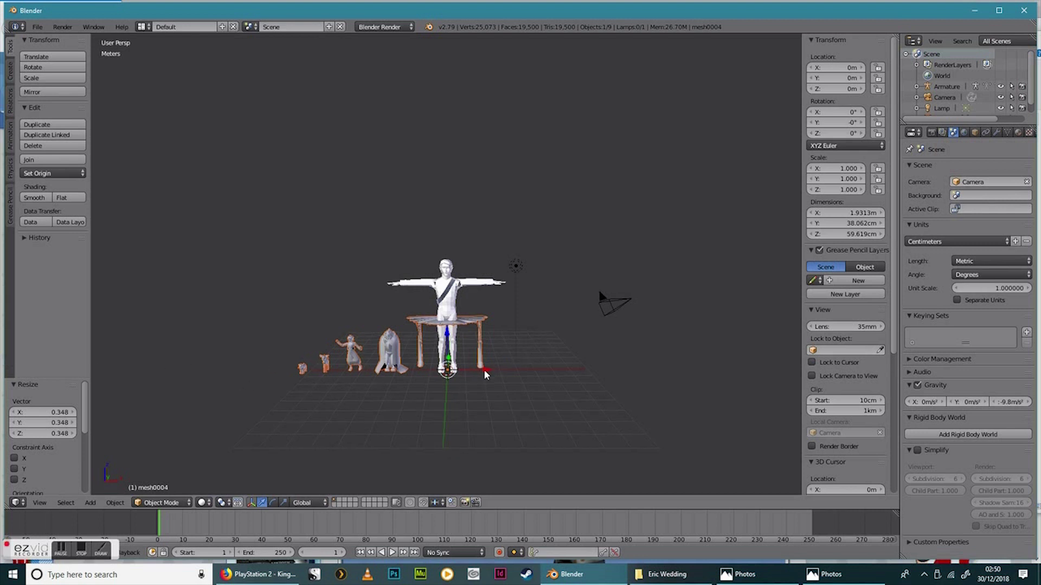
- Move the reference models right along X and expand the Armature's children in a taller Outliner
left_click_drag(486, 373, 562, 379)
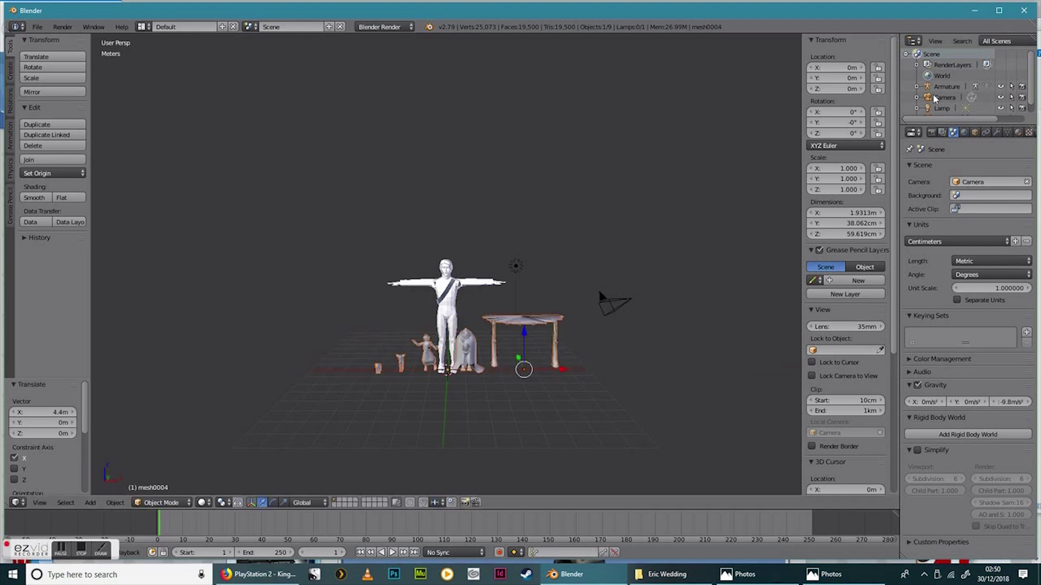
left_click_drag(945, 126, 943, 177)
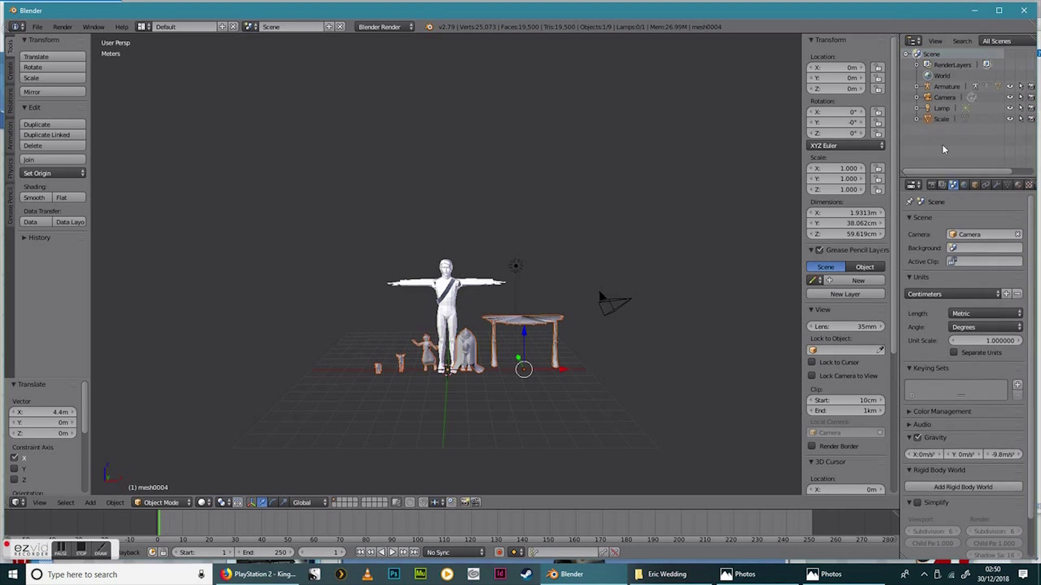
left_click(947, 87)
left_click(917, 87)
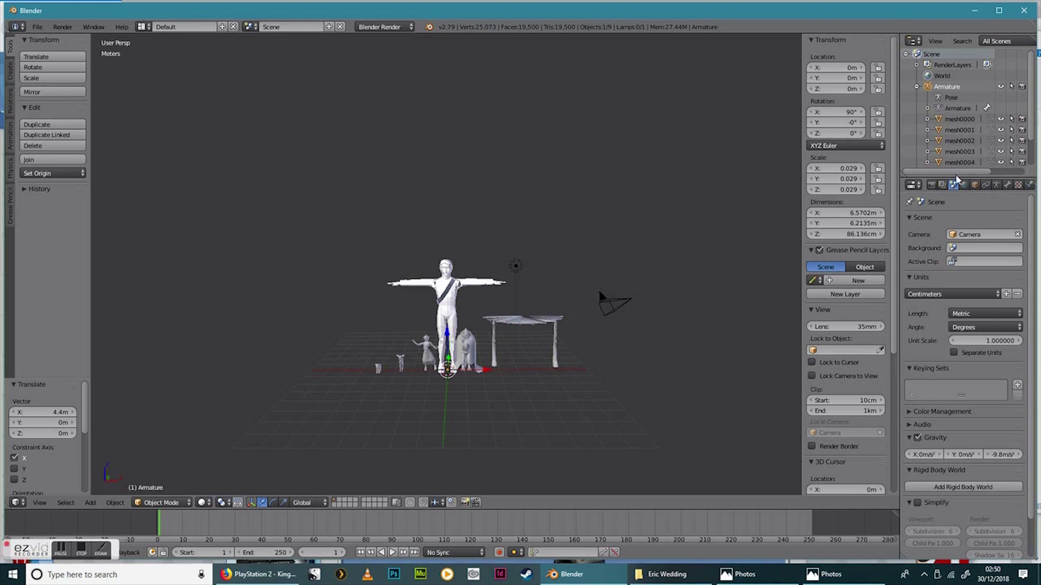
left_click_drag(957, 176, 941, 282)
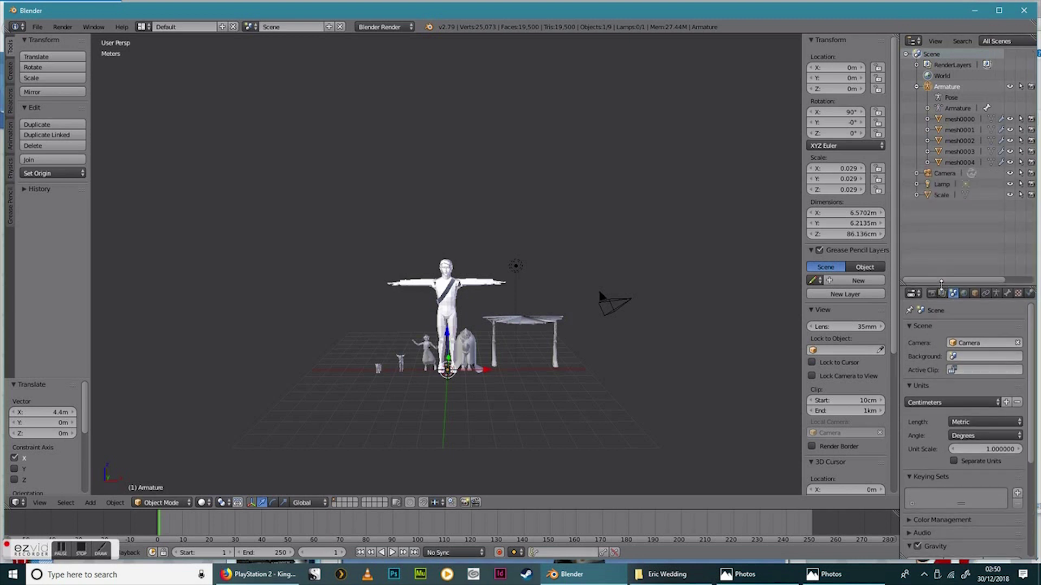
- Unparent mesh0004, mesh0003, mesh0002 and mesh0001 from the Armature, then select mesh0000
left_click(939, 164)
left_click_drag(940, 164, 941, 222)
left_click(955, 154)
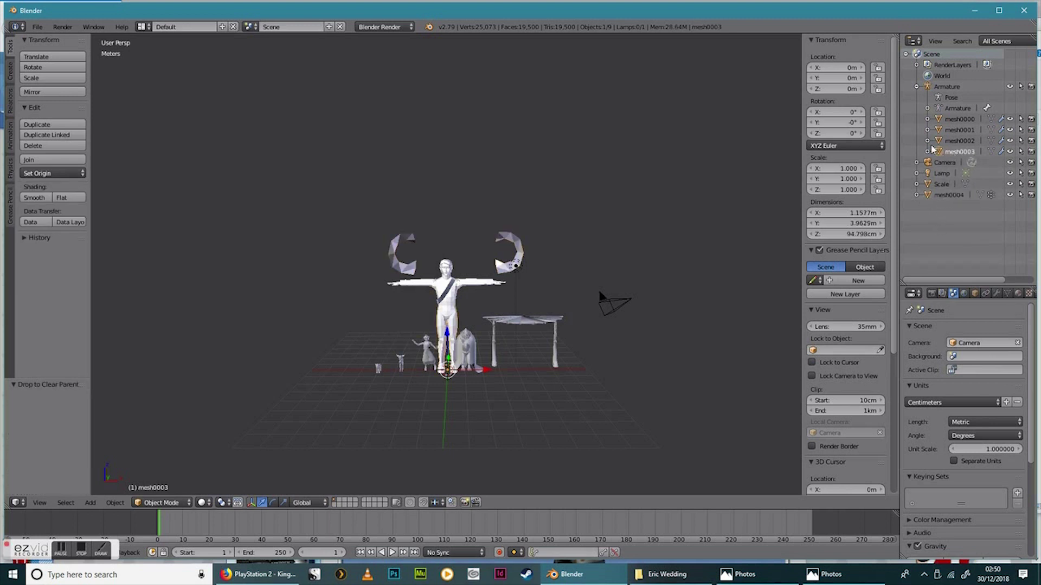
left_click_drag(936, 150, 944, 244)
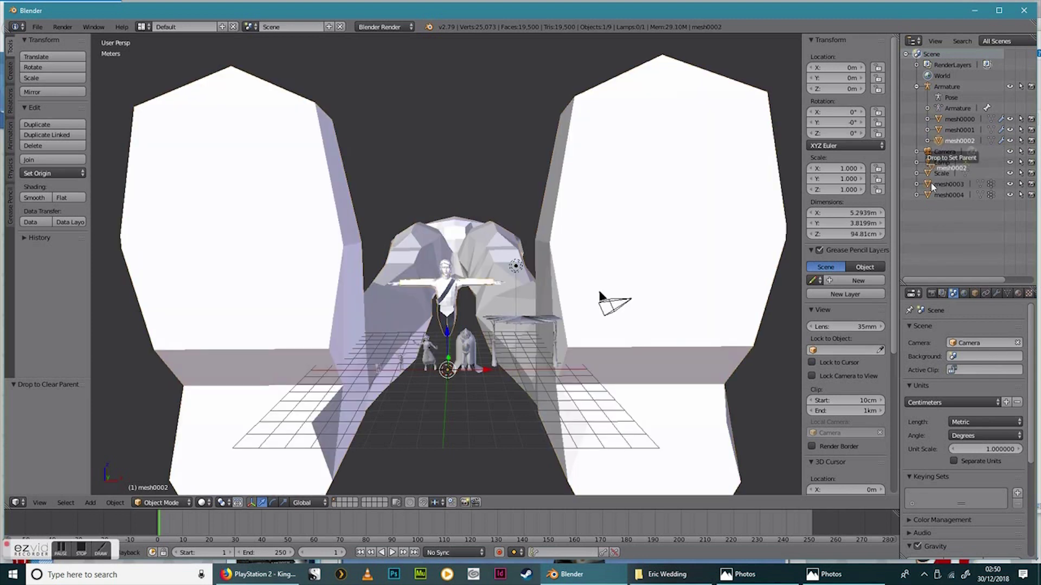
left_click_drag(938, 142, 927, 259)
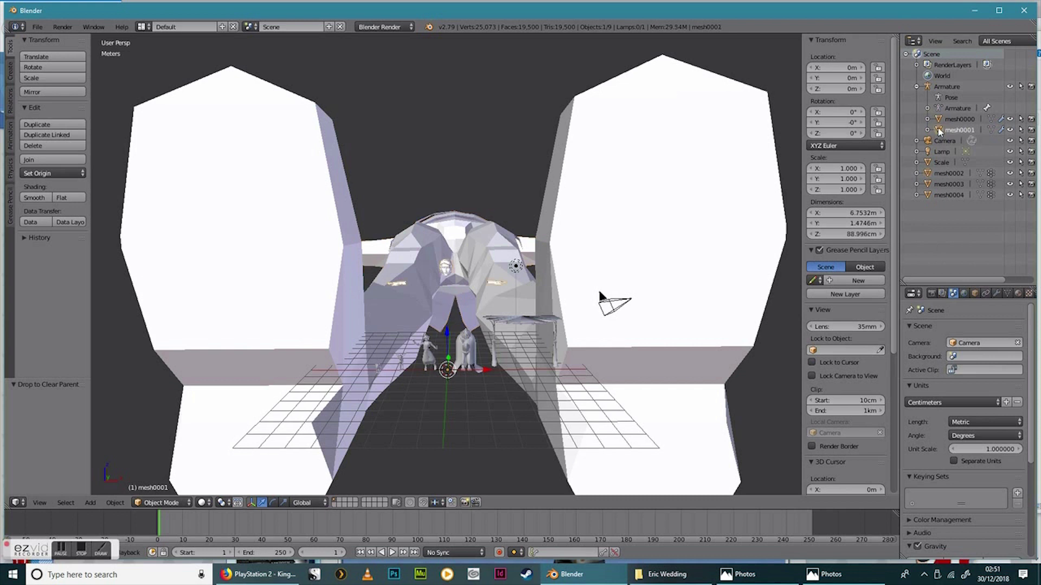
left_click_drag(937, 129, 964, 230)
left_click(940, 120)
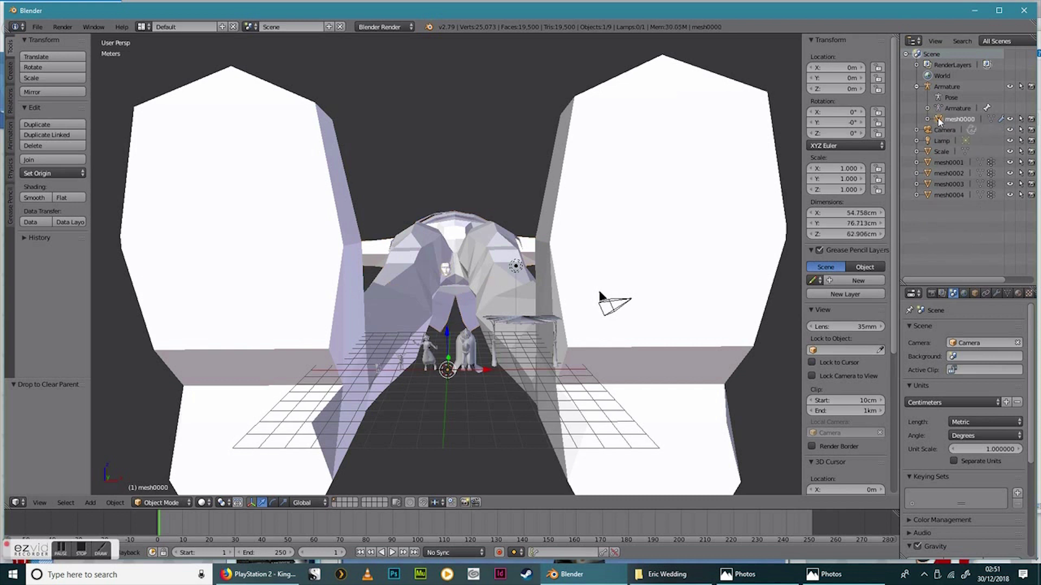
- Unparent mesh0000 and rotate mesh0002–mesh0004 90° about X to stand upright
left_click_drag(937, 117, 930, 239)
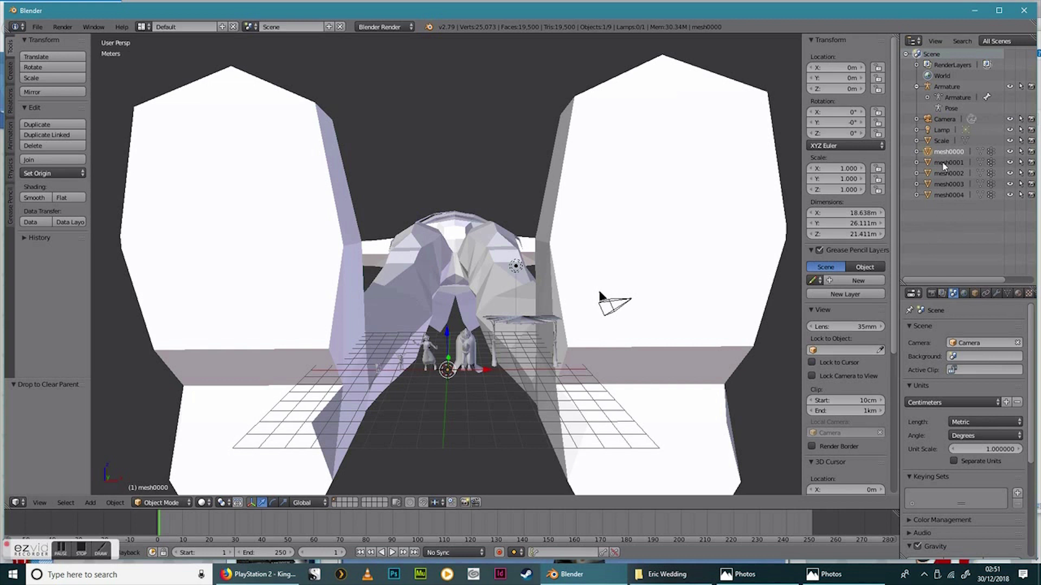
left_click(930, 173)
left_click(929, 184, "ctrl")
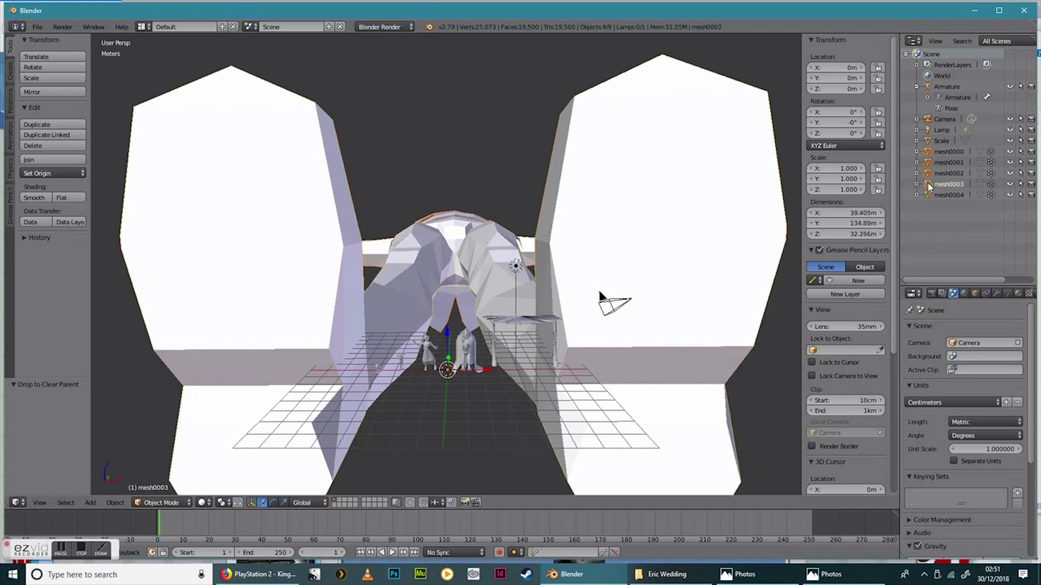
left_click(929, 195, "ctrl")
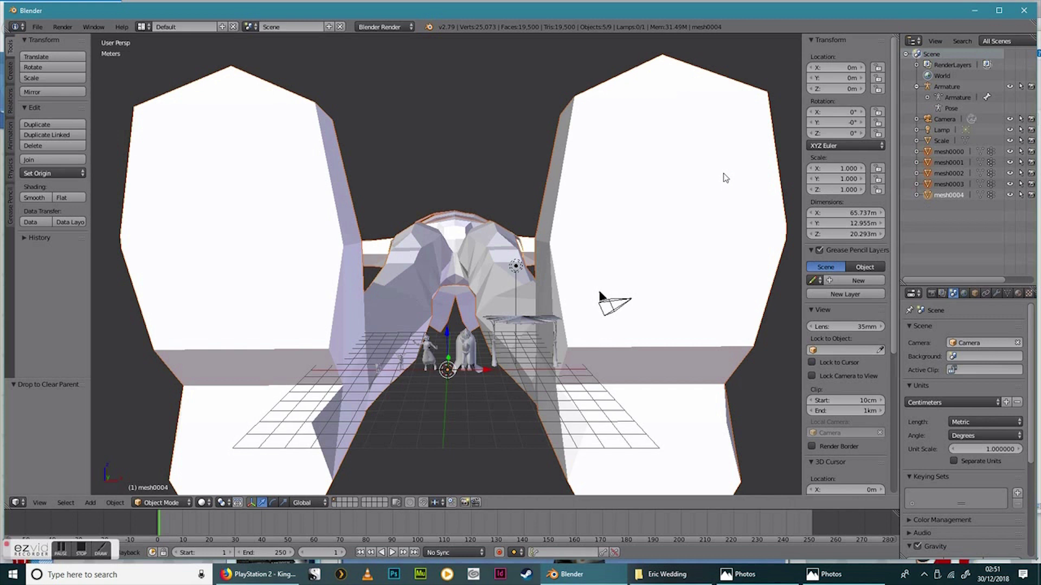
type("rx")
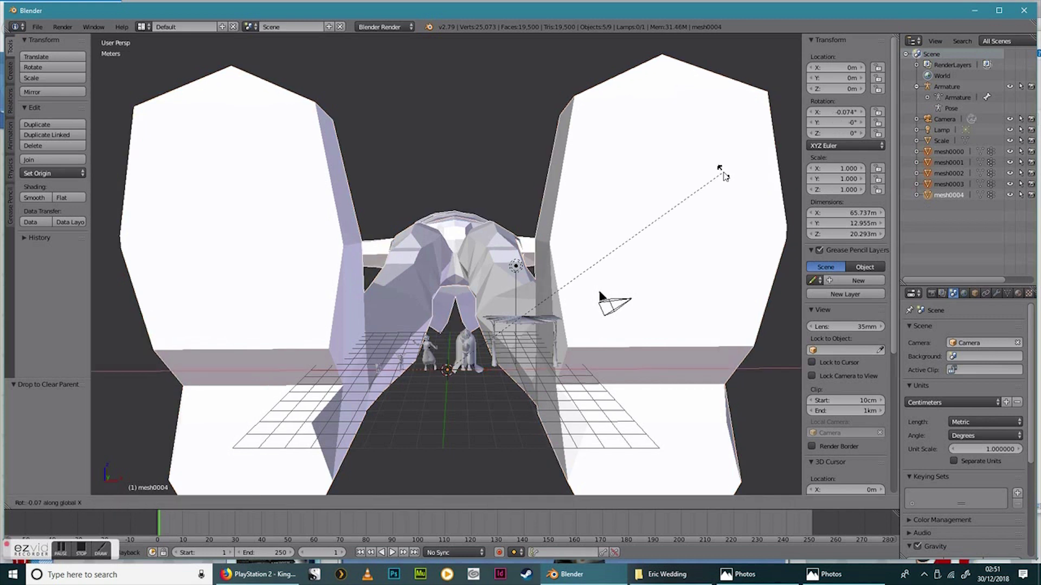
type("90")
key("Return")
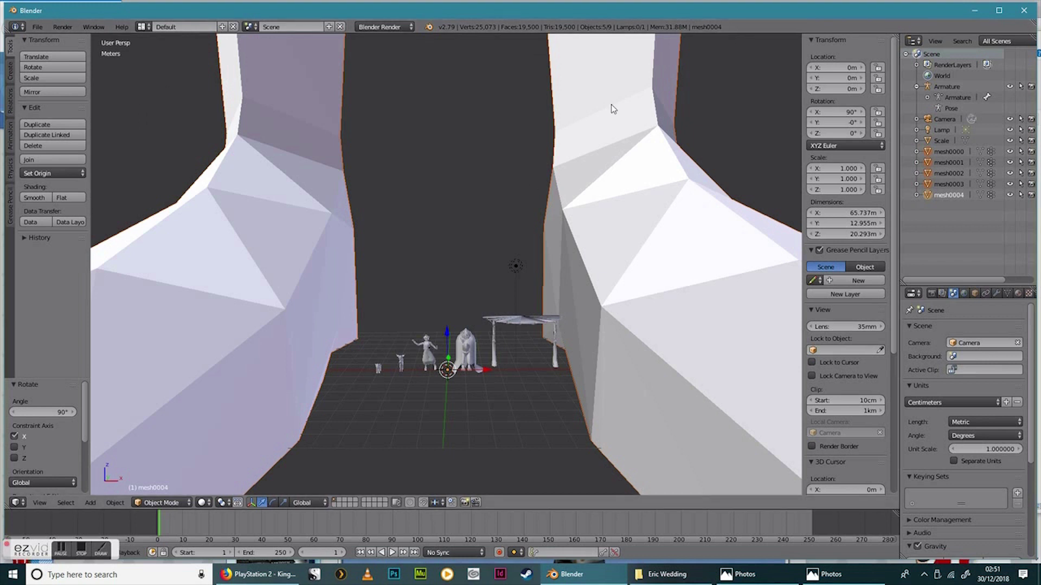
- Zoom out and begin shrinking the meshes toward the references' size
scroll(530, 187, "down", 7)
scroll(530, 189, "down", 2)
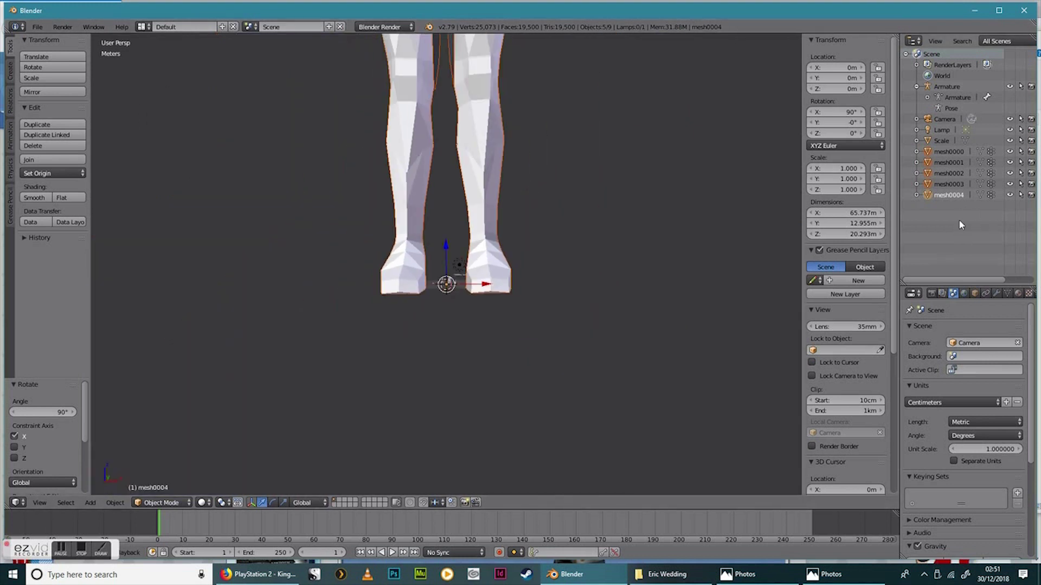
key("s")
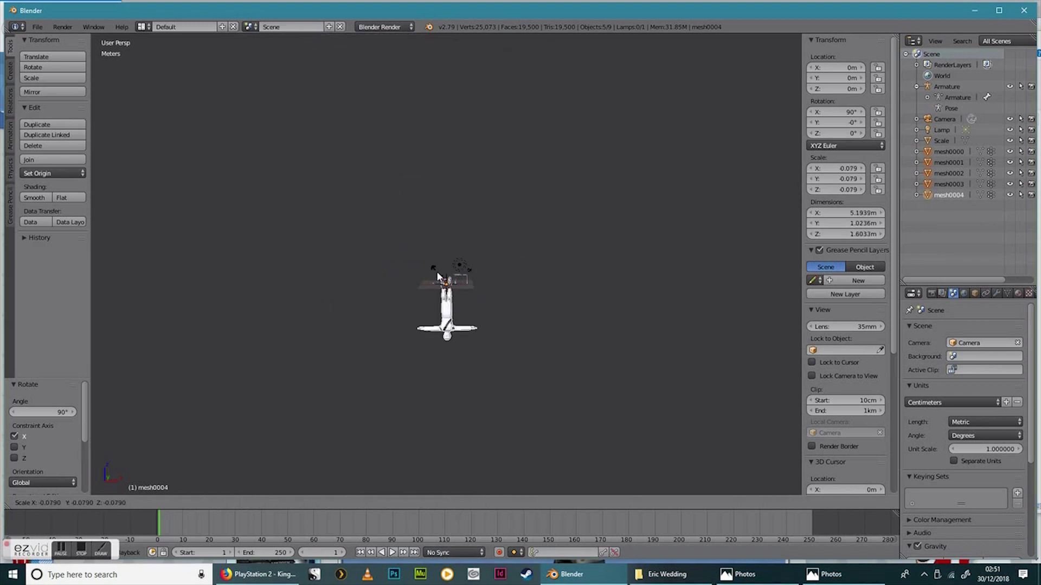
- Scale the character from 0.111 down to about 0.009 so it matches the reference figures
left_click(442, 267)
scroll(443, 267, "up", 5)
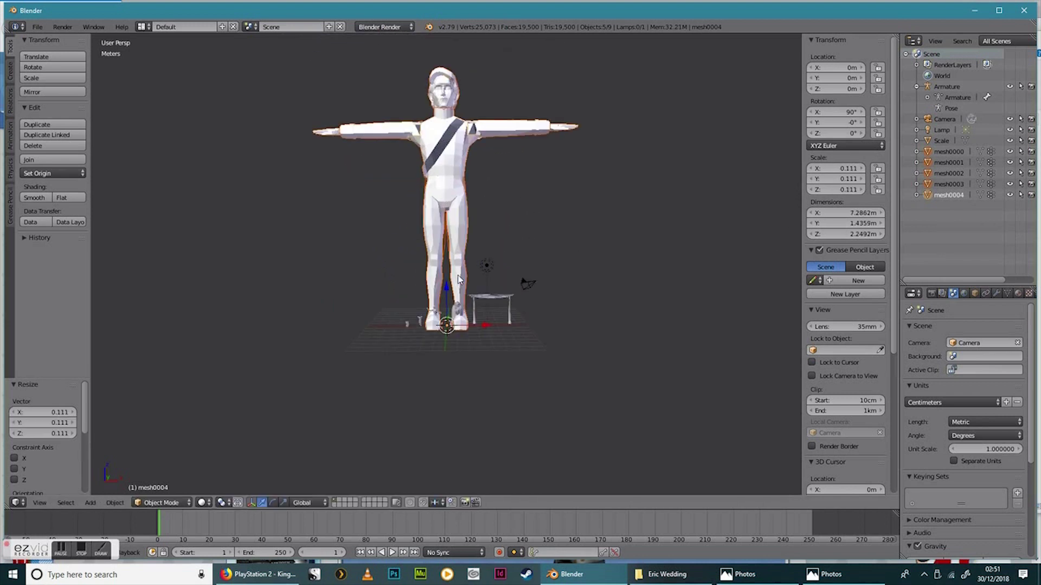
scroll(459, 280, "up", 2)
key("s")
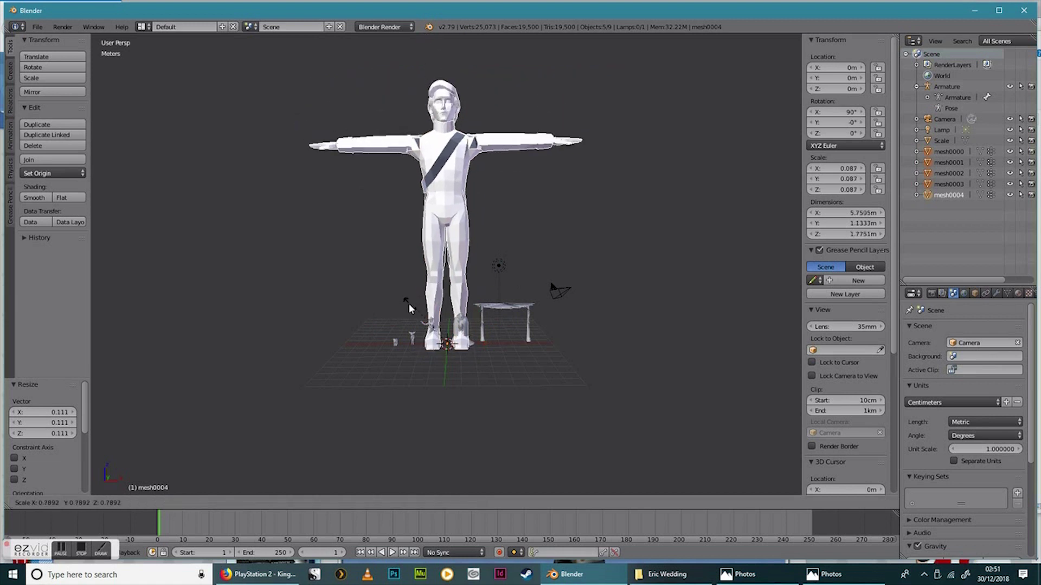
left_click(434, 330)
scroll(455, 333, "up", 5)
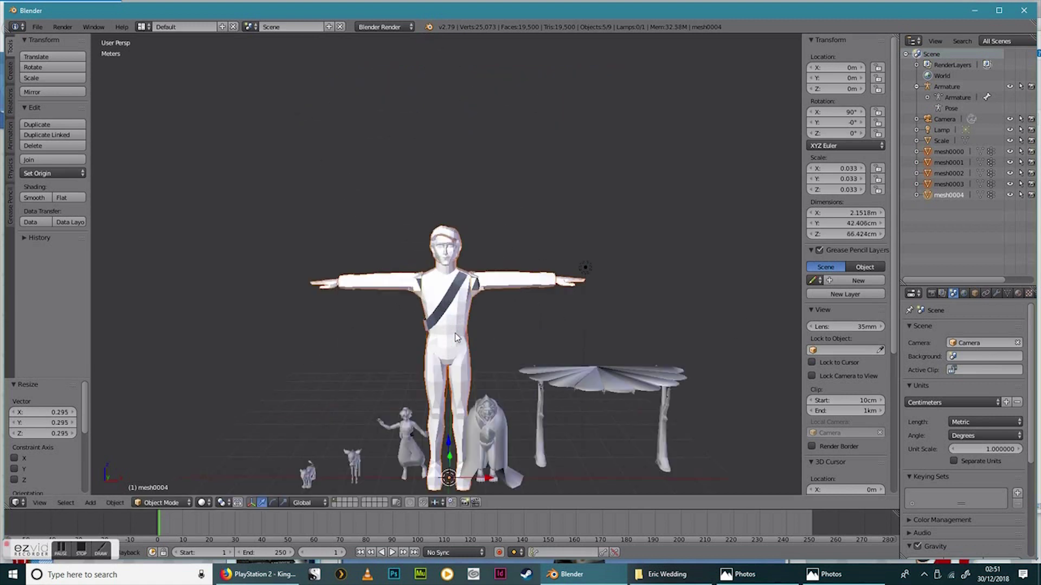
middle_click_drag(494, 383, 486, 323)
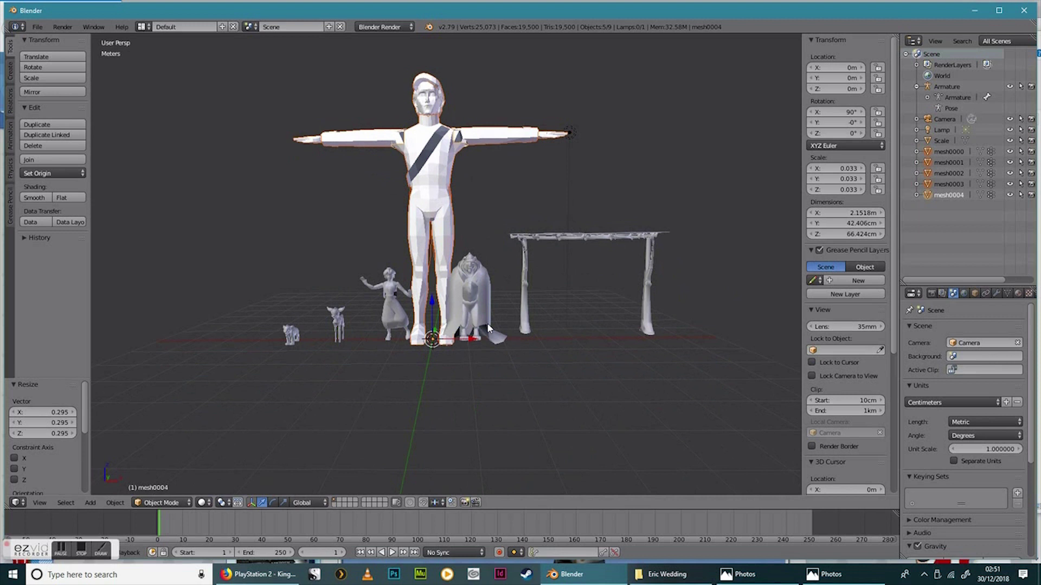
key("s")
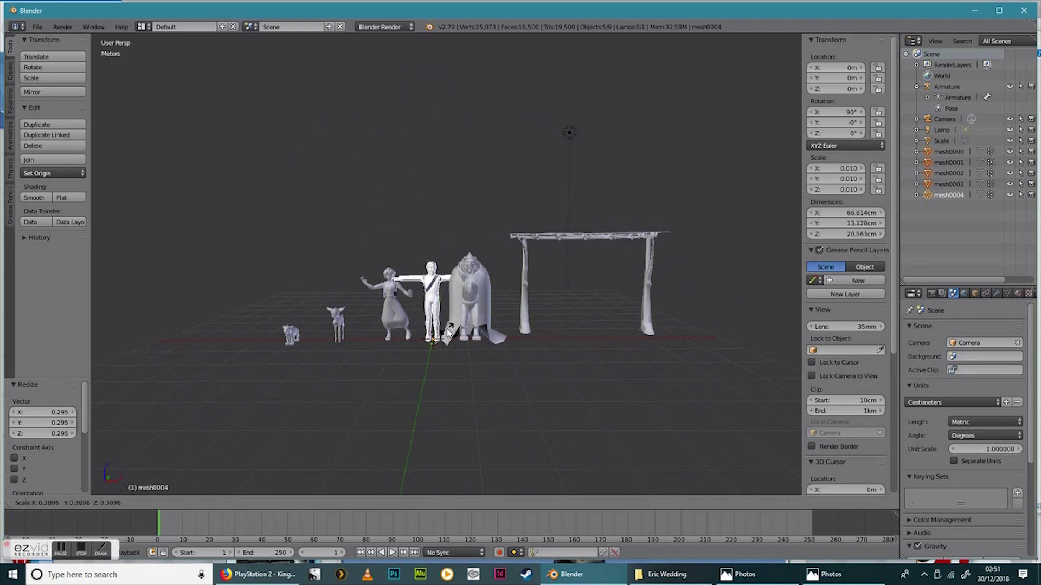
left_click(446, 330)
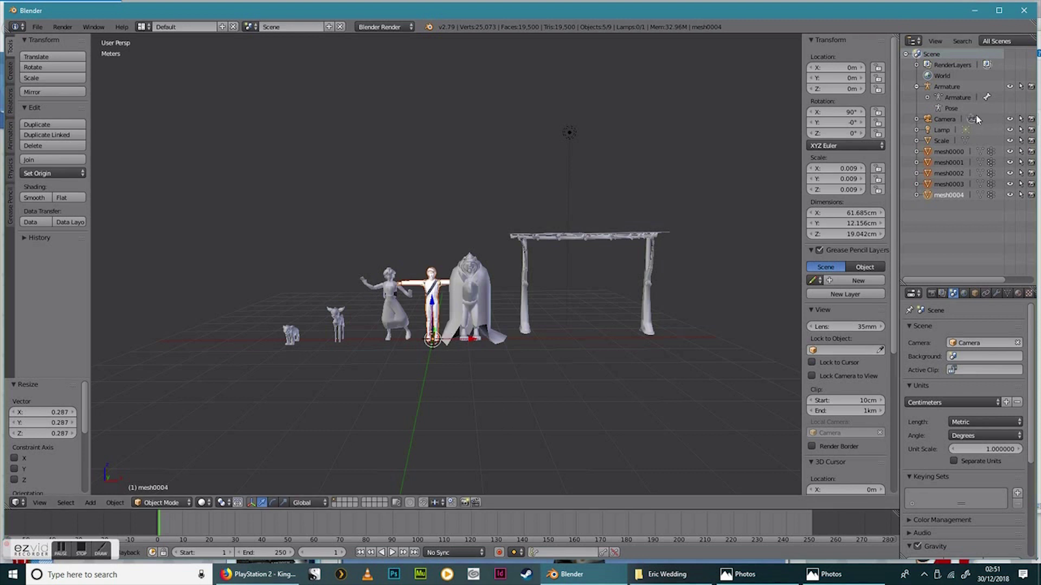
- Delete the Armature and then the Scale reference figures from the Outliner
left_click(950, 89)
right_click(950, 88)
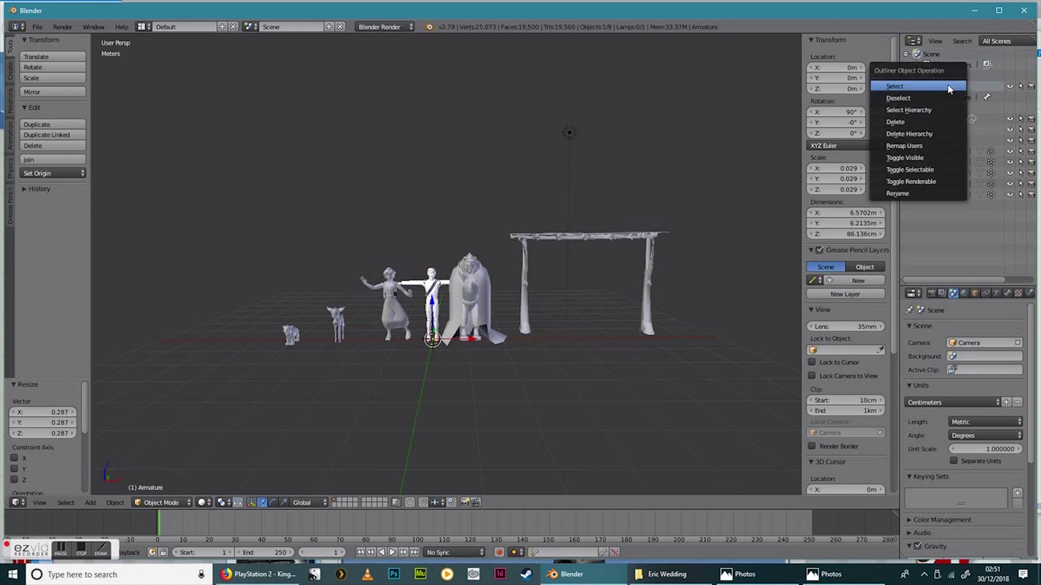
left_click(914, 124)
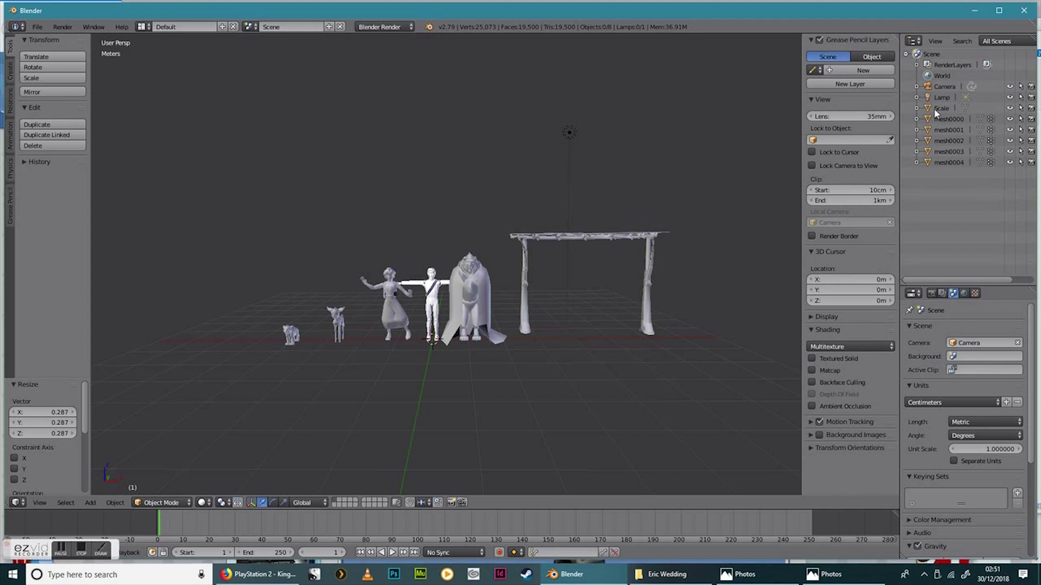
right_click(935, 113)
left_click(936, 112)
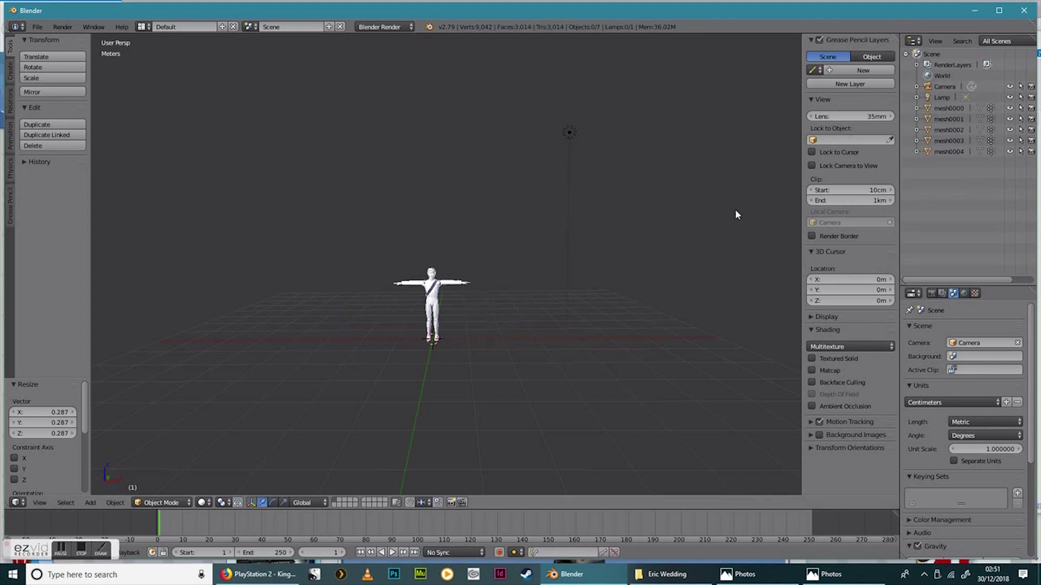
scroll(610, 304, "up", 3)
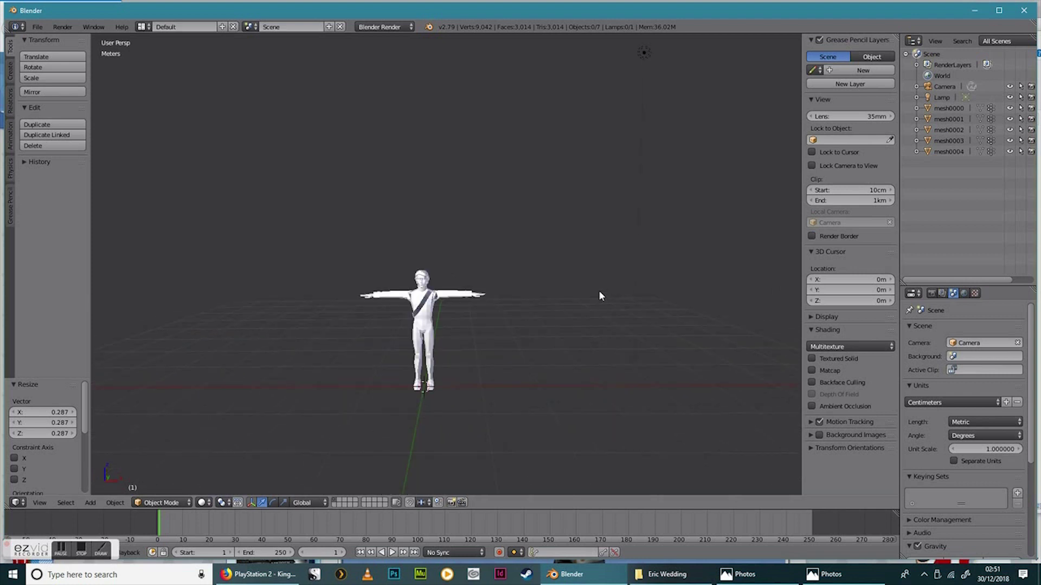
scroll(599, 291, "up", 4)
- Apply Smooth shading to mesh0000, mesh0001, mesh0002, mesh0003 and mesh0004 in turn
middle_click_drag(556, 363, 564, 336, "shift")
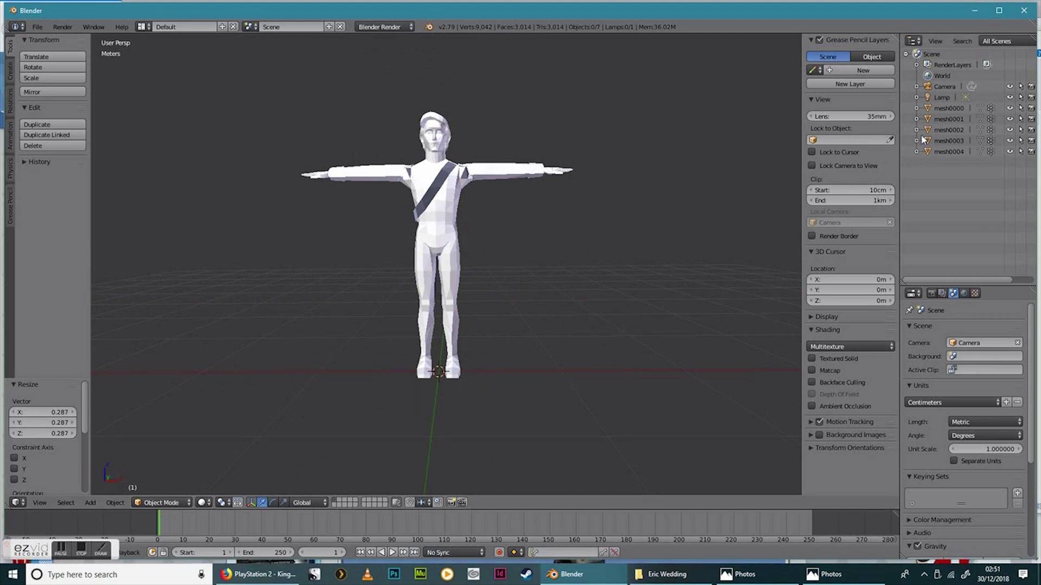
left_click(940, 108)
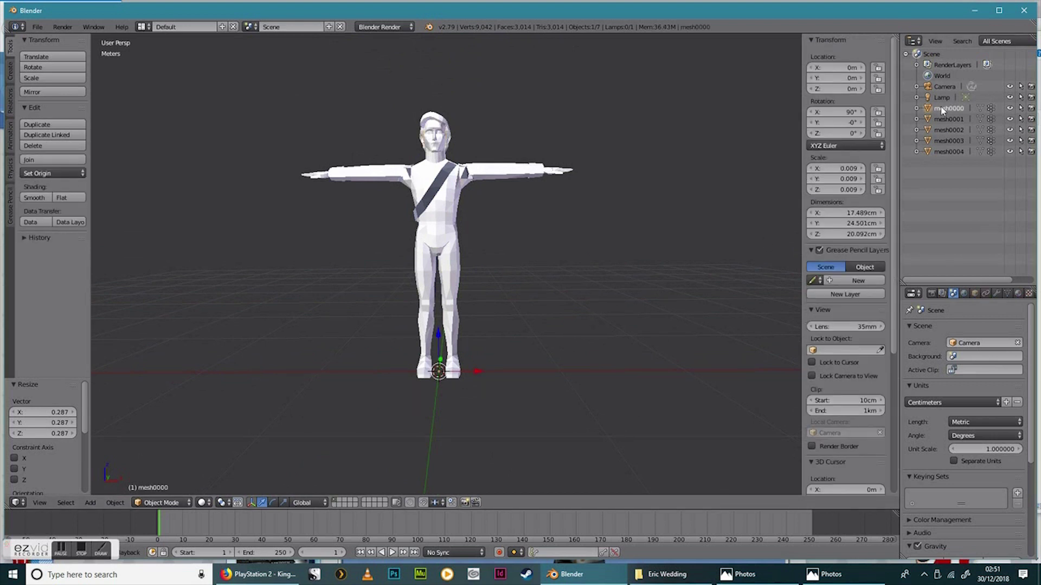
left_click(31, 199)
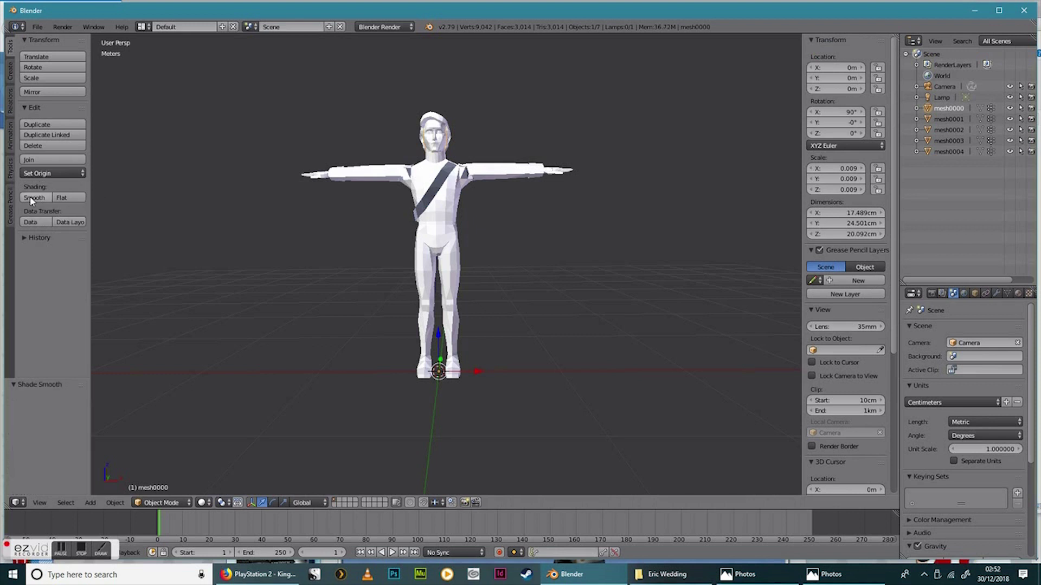
left_click(950, 119)
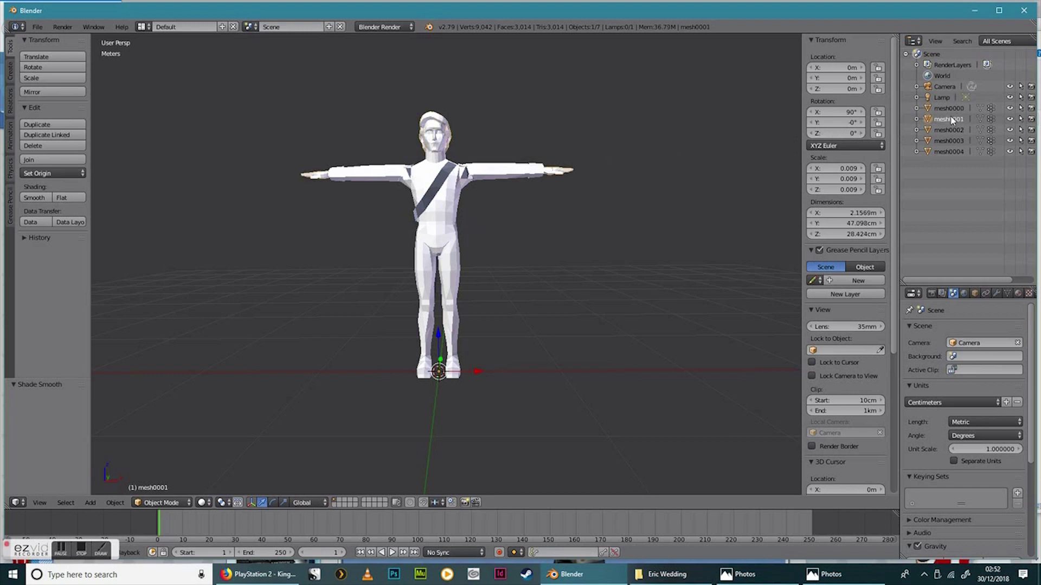
left_click(33, 198)
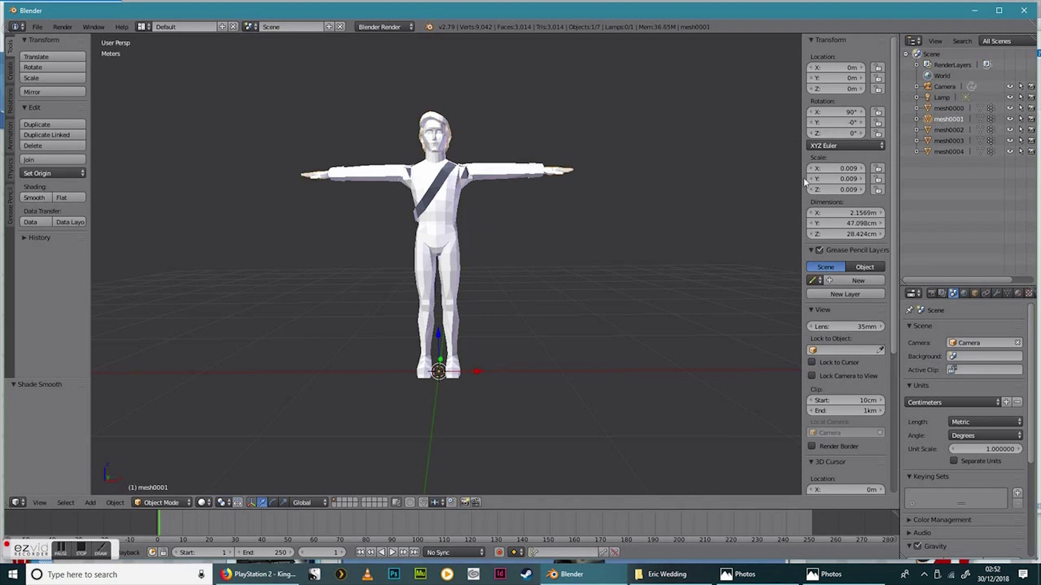
left_click(942, 131)
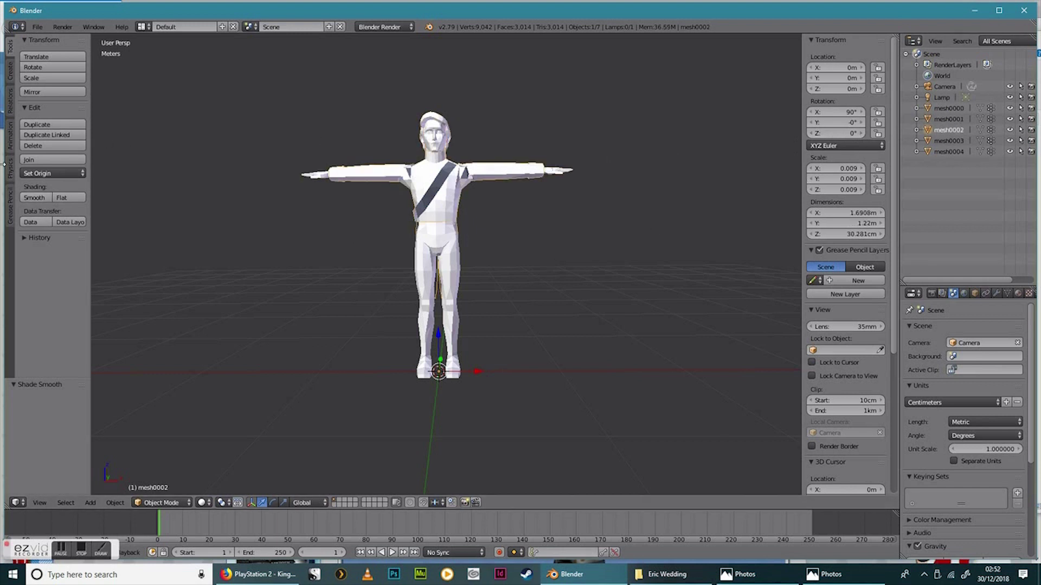
left_click(36, 198)
left_click(950, 141)
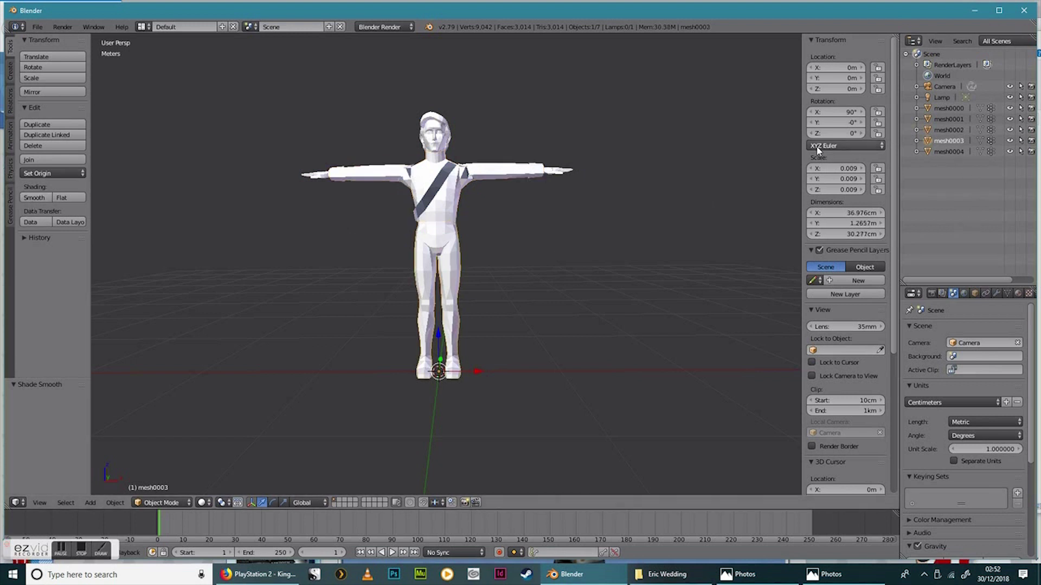
left_click(34, 199)
left_click(946, 152)
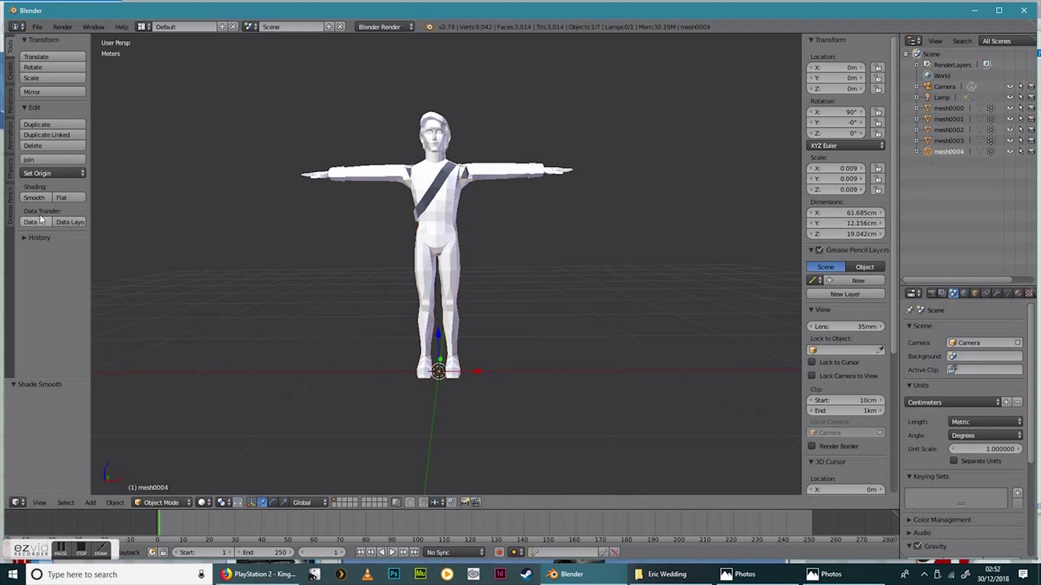
left_click(33, 199)
- Orbit and zoom around the character to inspect the smoothed surfaces from the side and three-quarter view
middle_click_drag(303, 304, 433, 275)
scroll(437, 271, "up", 8)
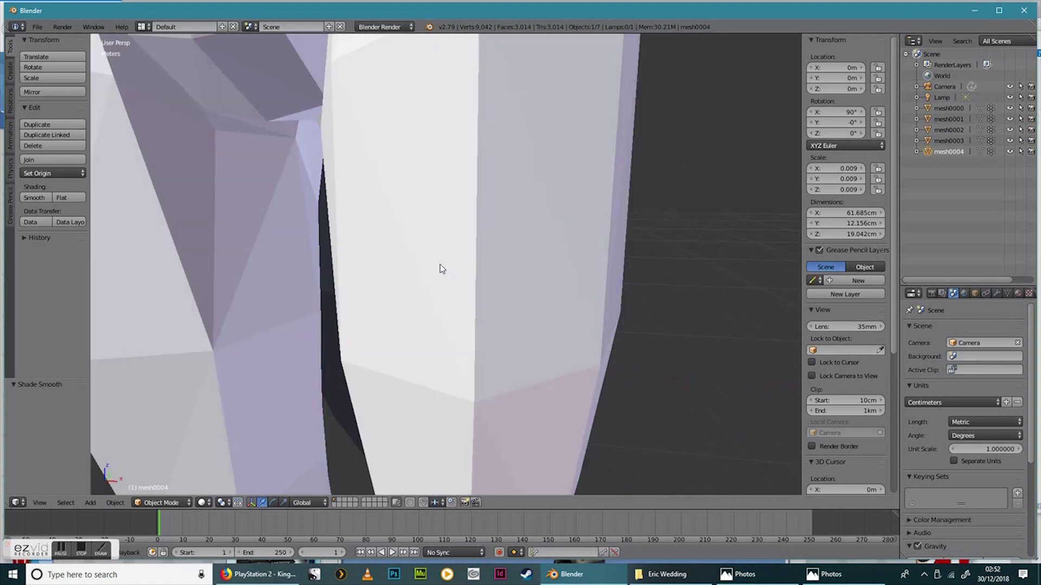
scroll(443, 269, "down", 8)
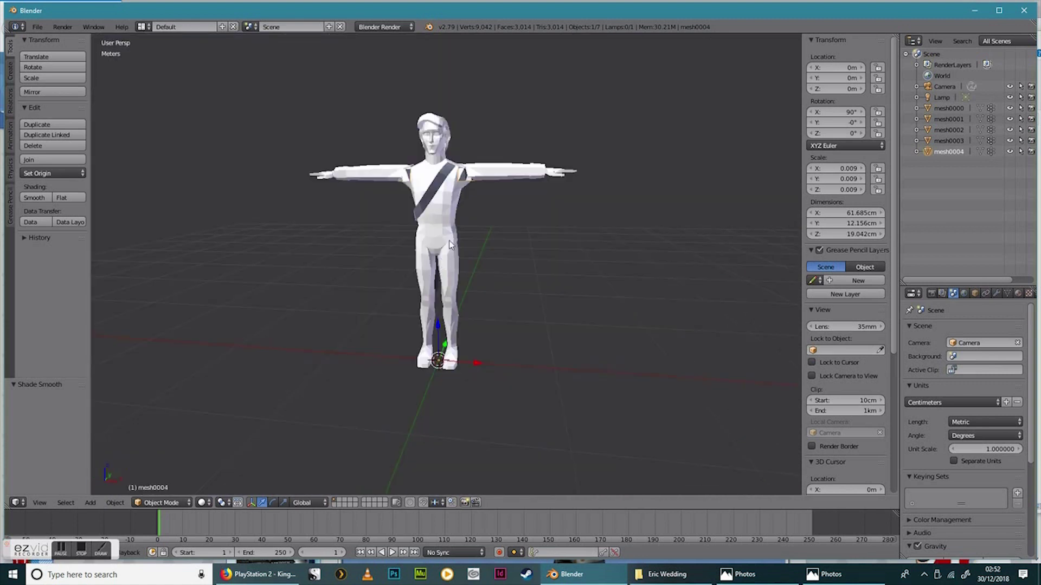
middle_click_drag(466, 274, 470, 229)
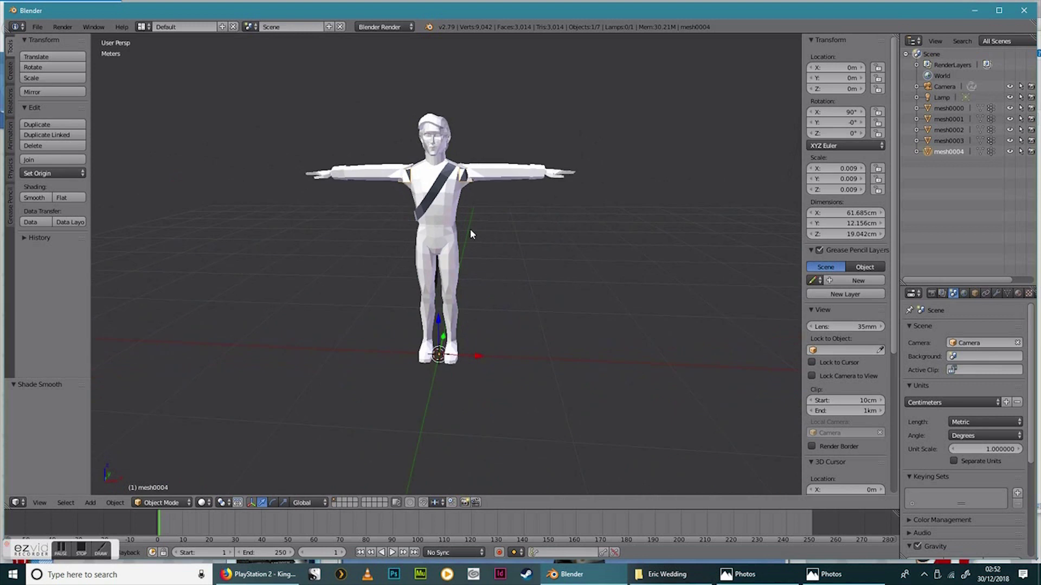
scroll(470, 229, "up", 8)
scroll(470, 231, "down", 8)
scroll(470, 229, "up", 3)
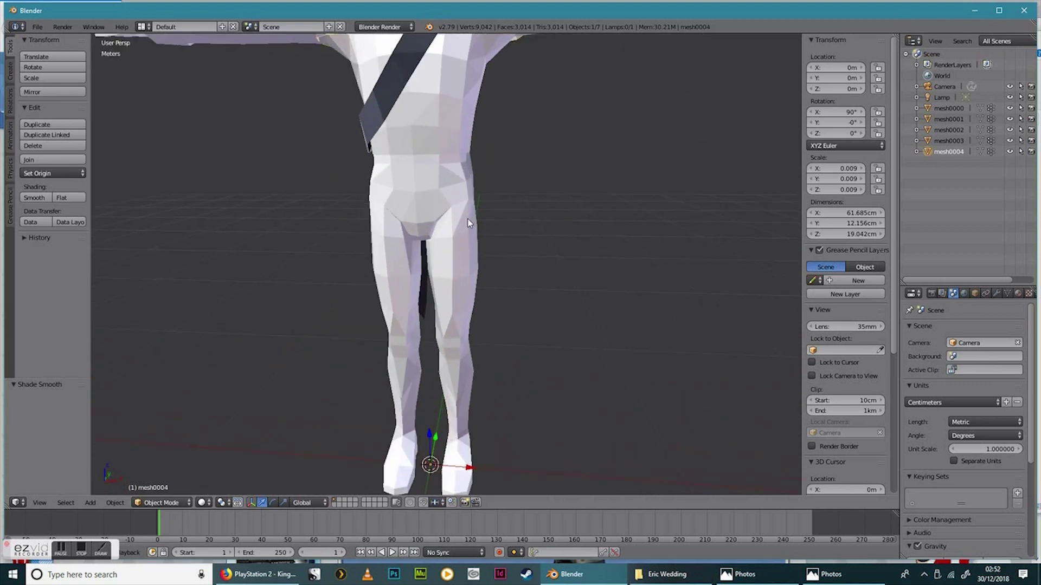
scroll(467, 221, "down", 2)
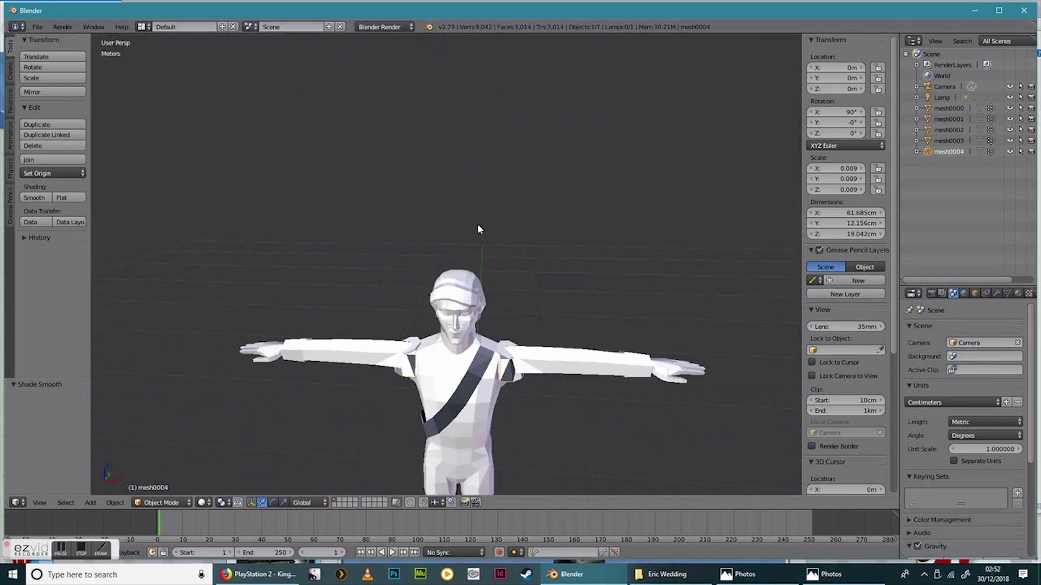